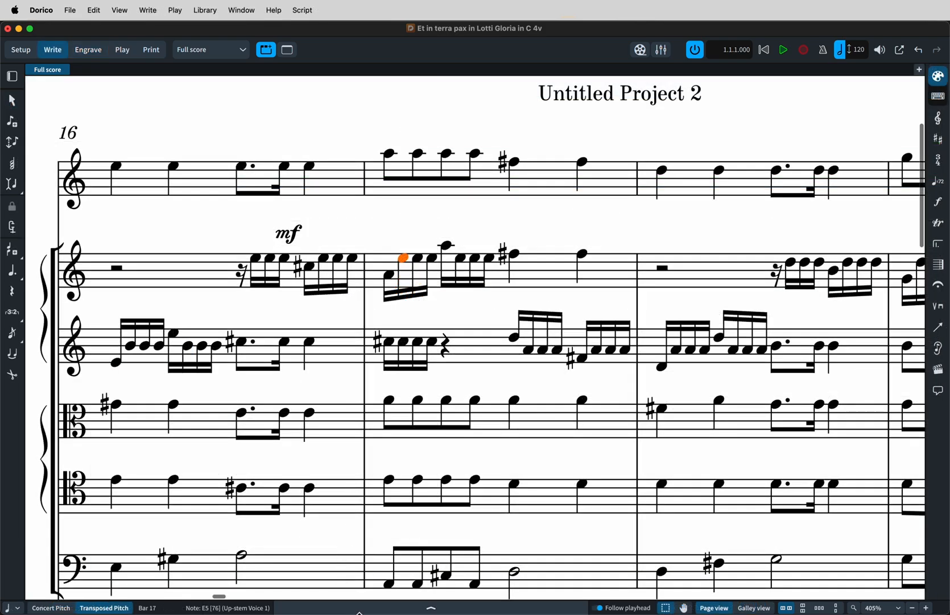
Open the Properties panel for the selected note and browse its property groups in Write and Engrave modes.
click(359, 607)
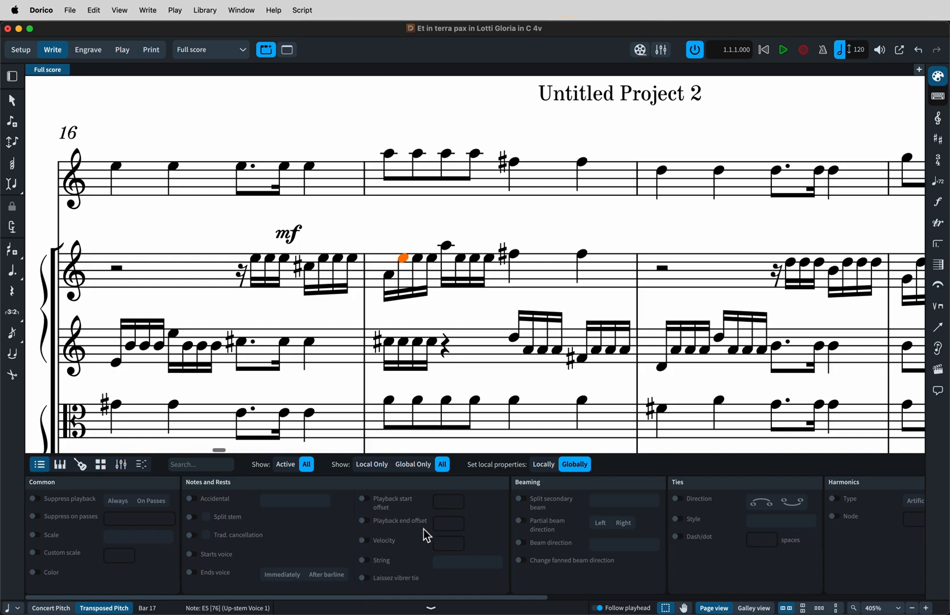
scroll(484, 538, right, 5)
scroll(487, 539, right, 20)
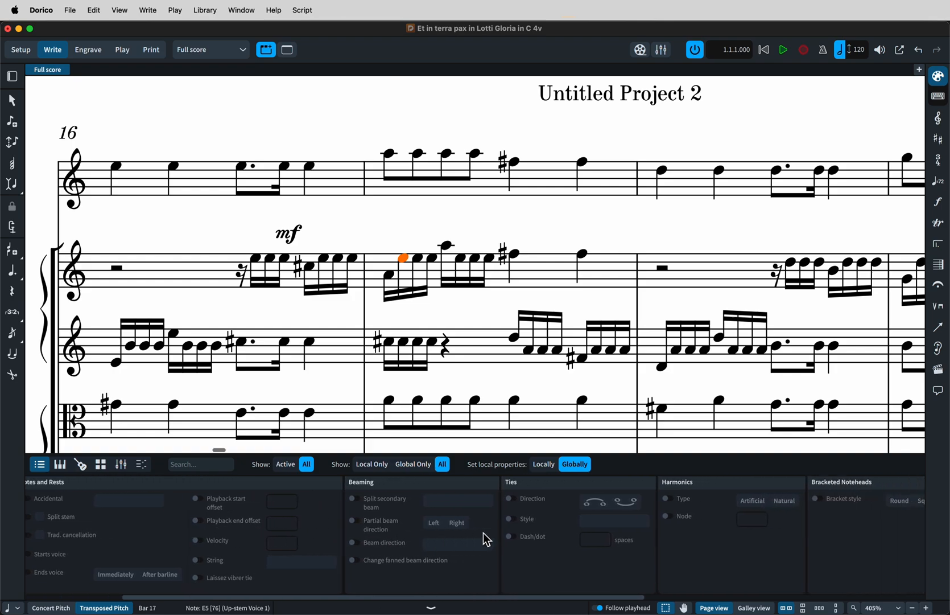
scroll(486, 539, right, 2)
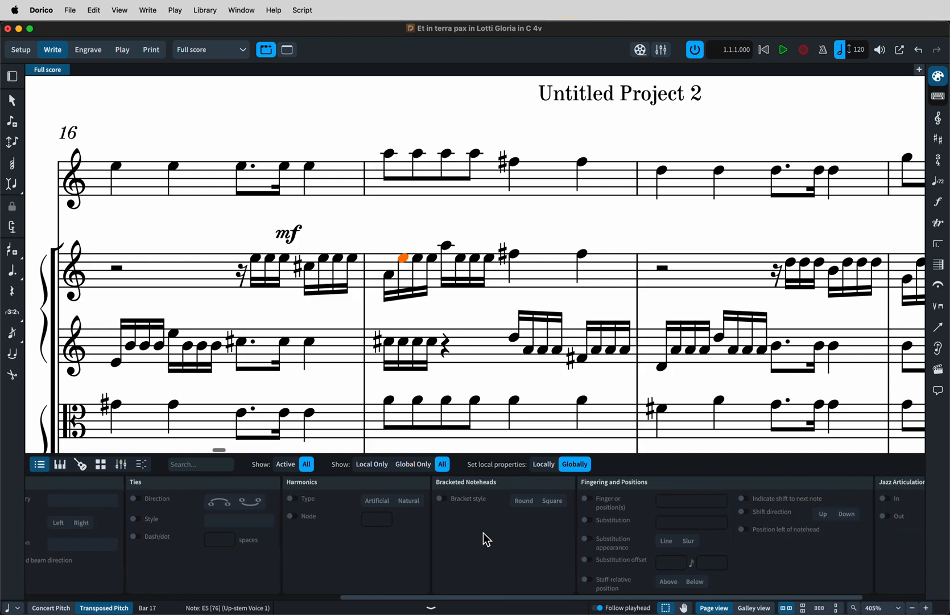
key(super+3)
scroll(486, 539, right, 20)
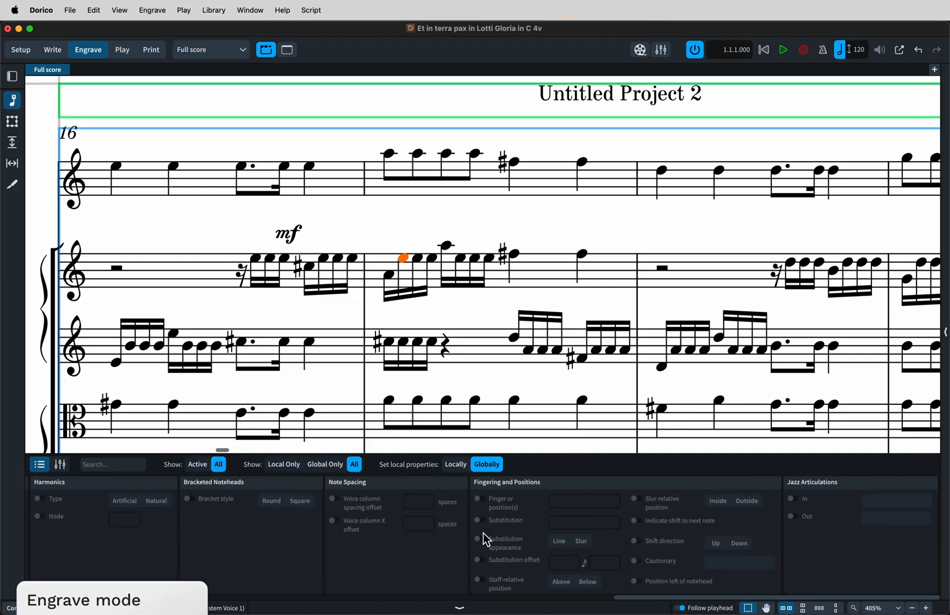
scroll(487, 539, left, 20)
scroll(486, 539, left, 15)
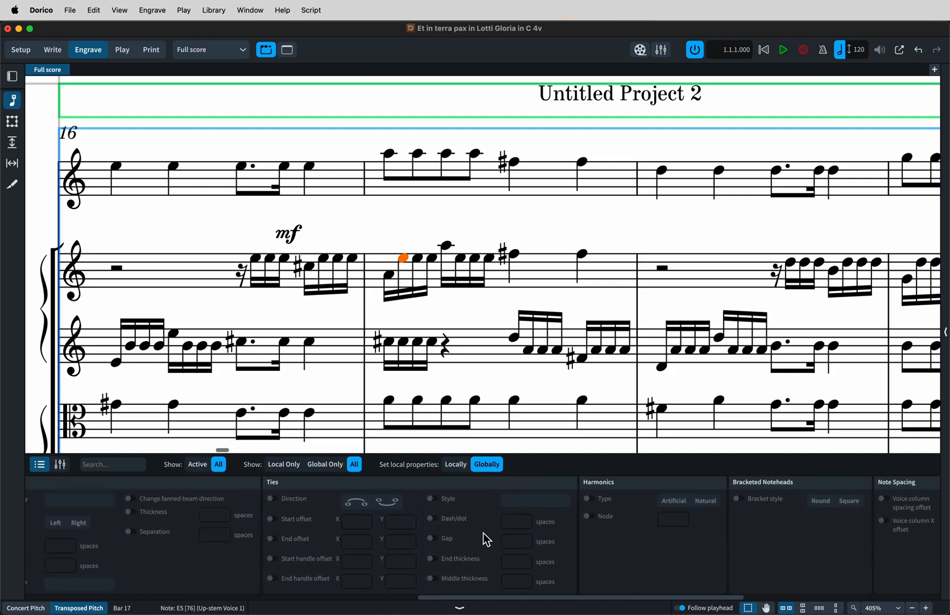
scroll(487, 539, left, 5)
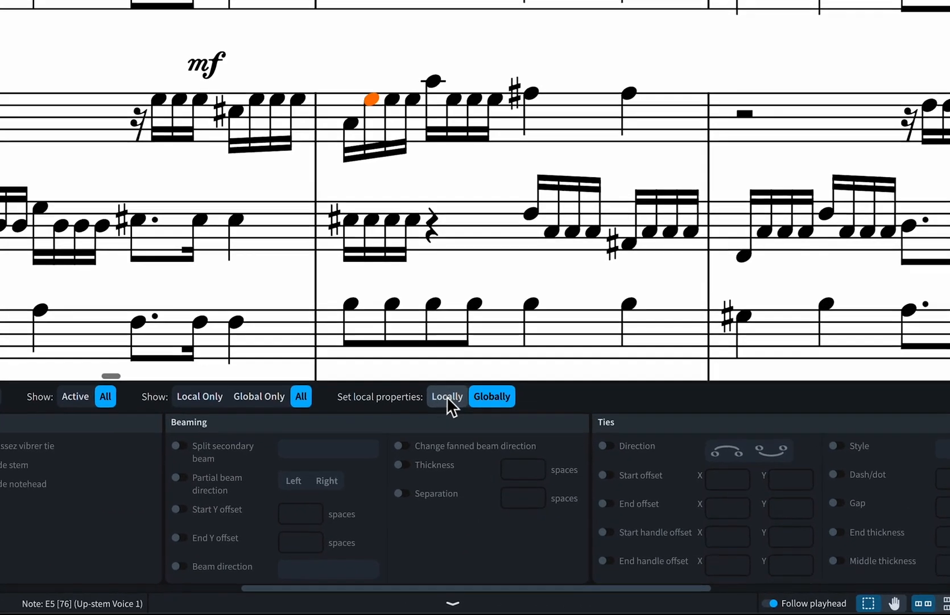
Toggle the property scope between Locally and Globally, and activate the beam Thickness property at 1/2 spaces.
click(454, 445)
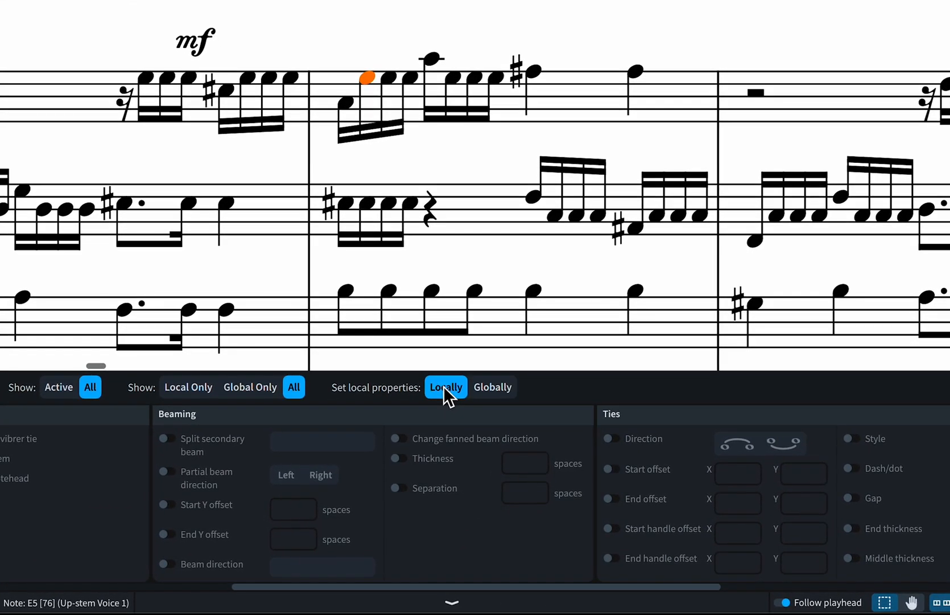
click(492, 392)
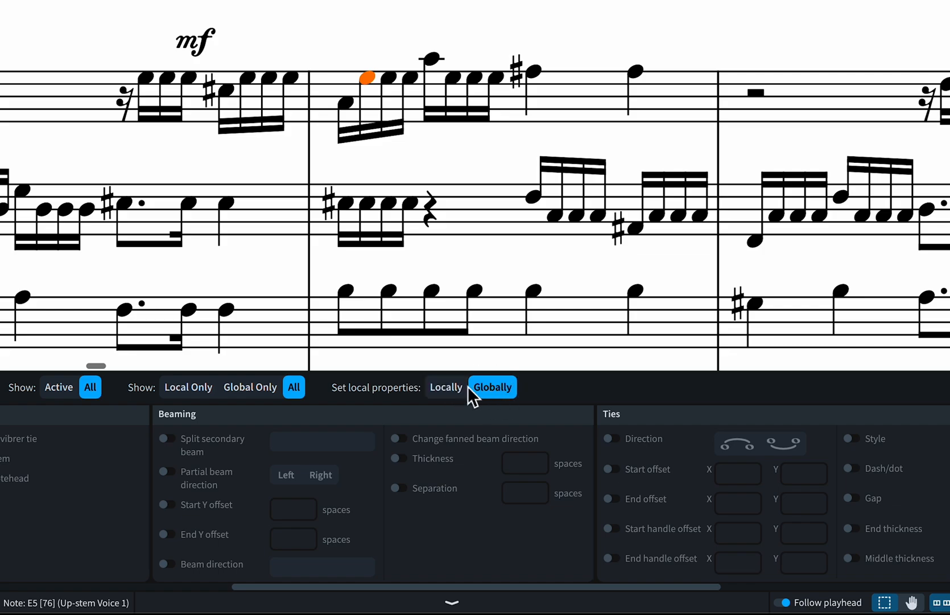
click(445, 389)
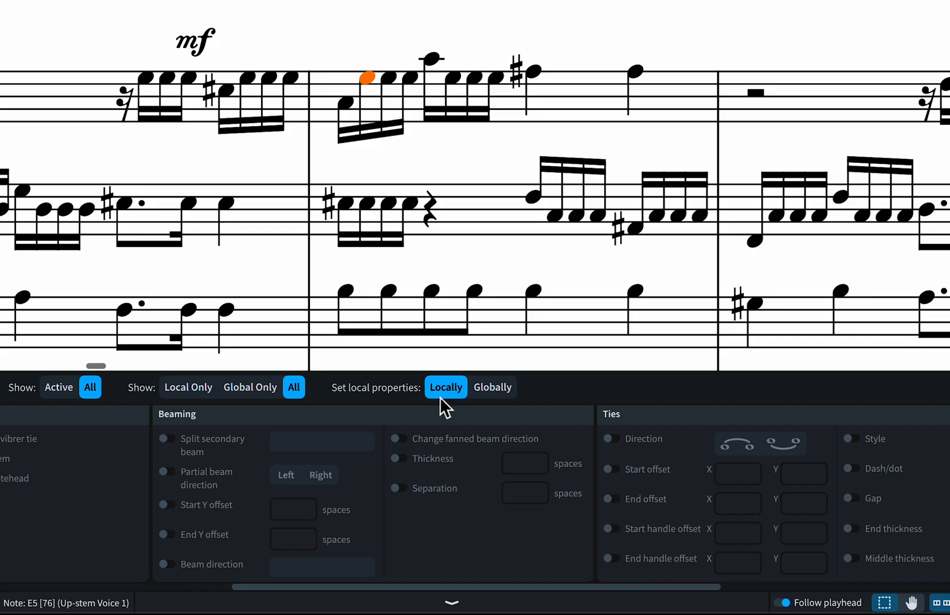
click(482, 389)
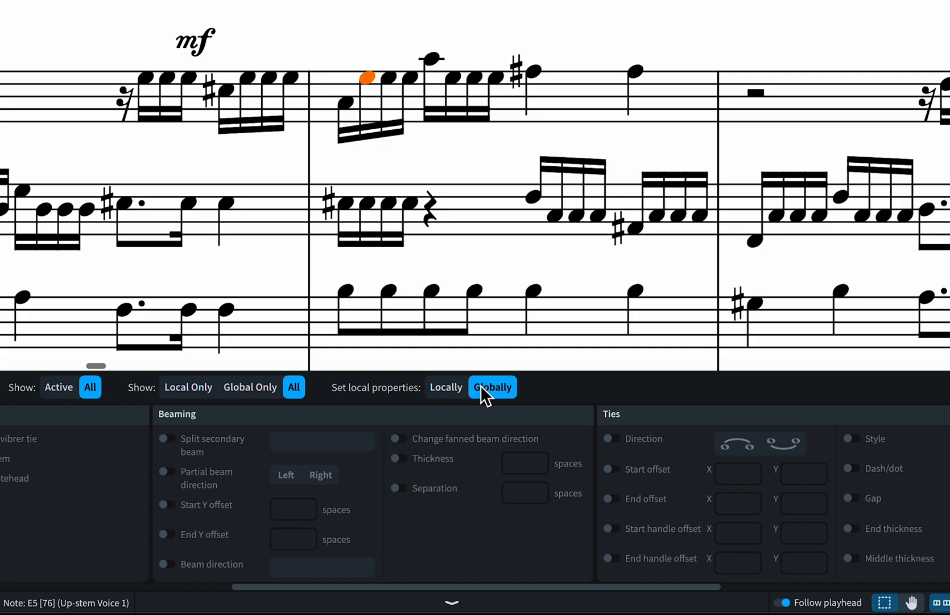
click(398, 459)
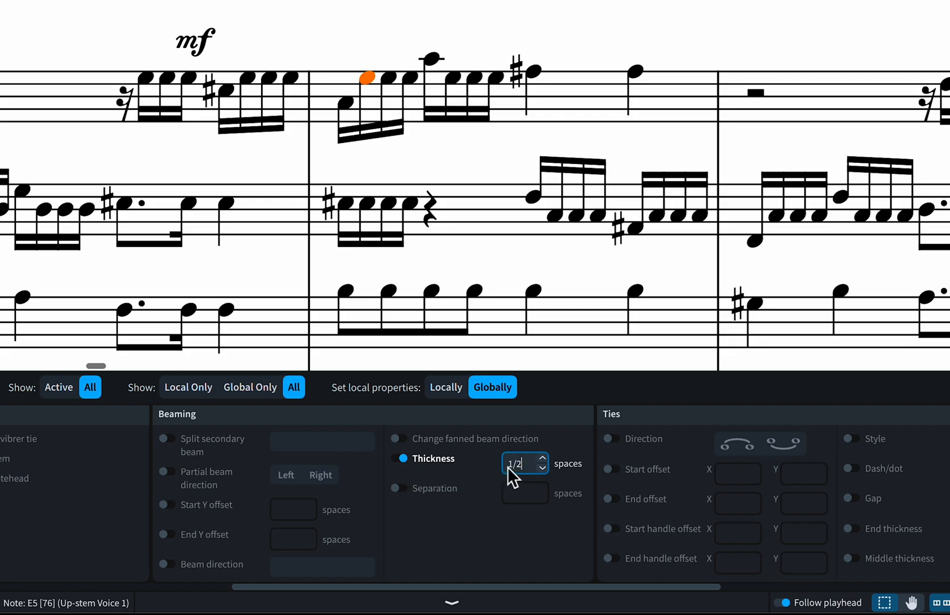
mouse_move(528, 464)
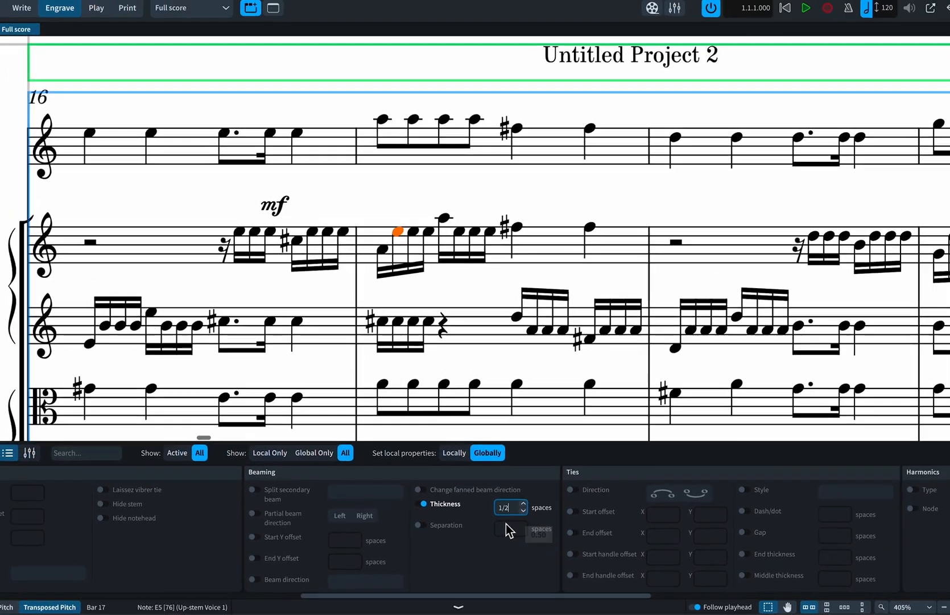
Open Engraving Options and review the Beams settings before closing the dialog.
key(ctrl+shift+e)
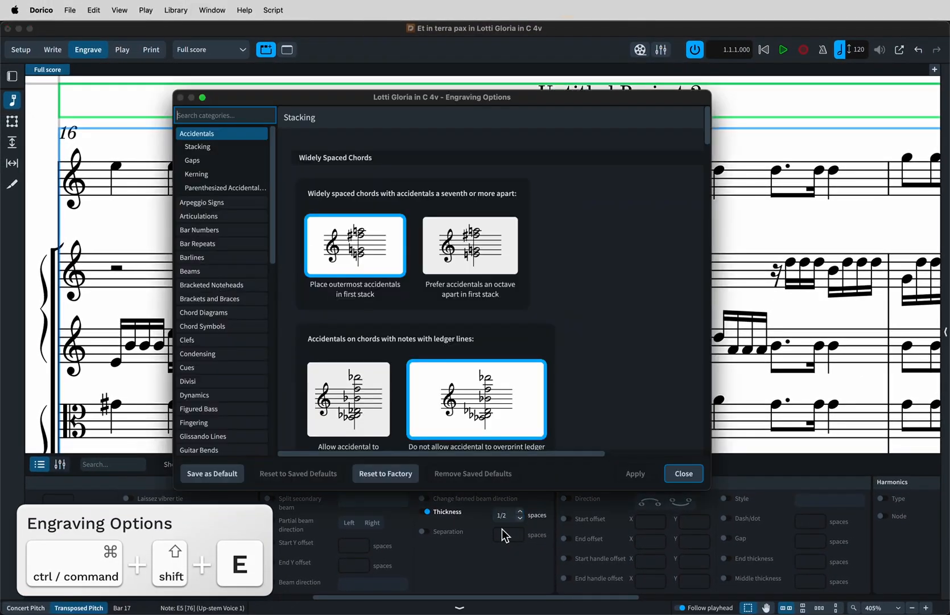
click(191, 273)
scroll(456, 339, down, 5)
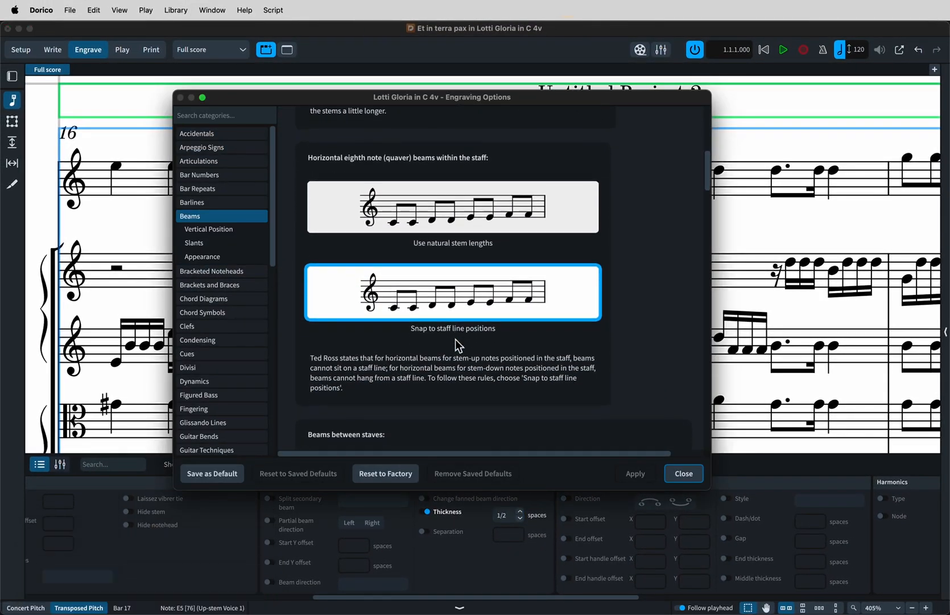
scroll(455, 339, down, 10)
scroll(456, 339, down, 10)
scroll(455, 339, down, 8)
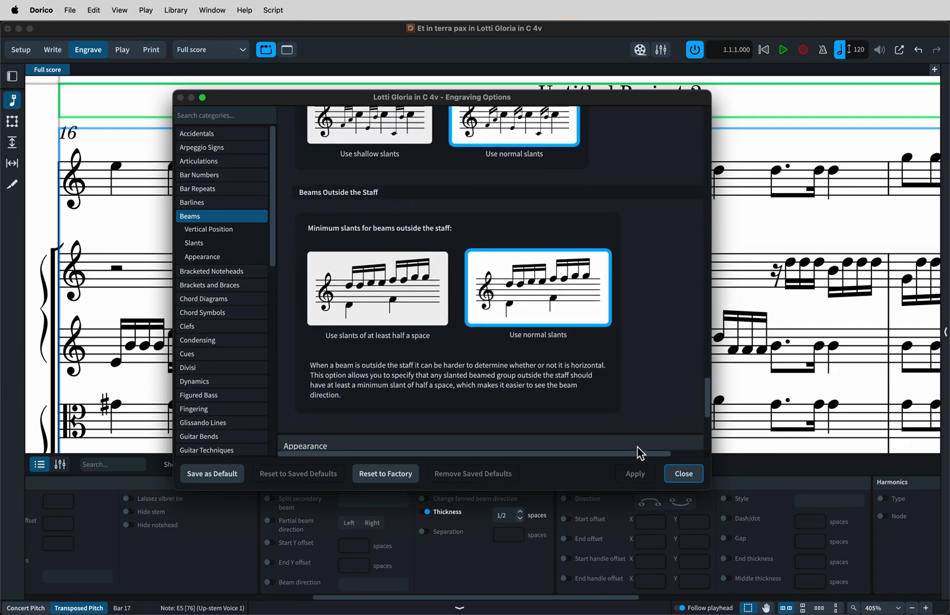
click(682, 473)
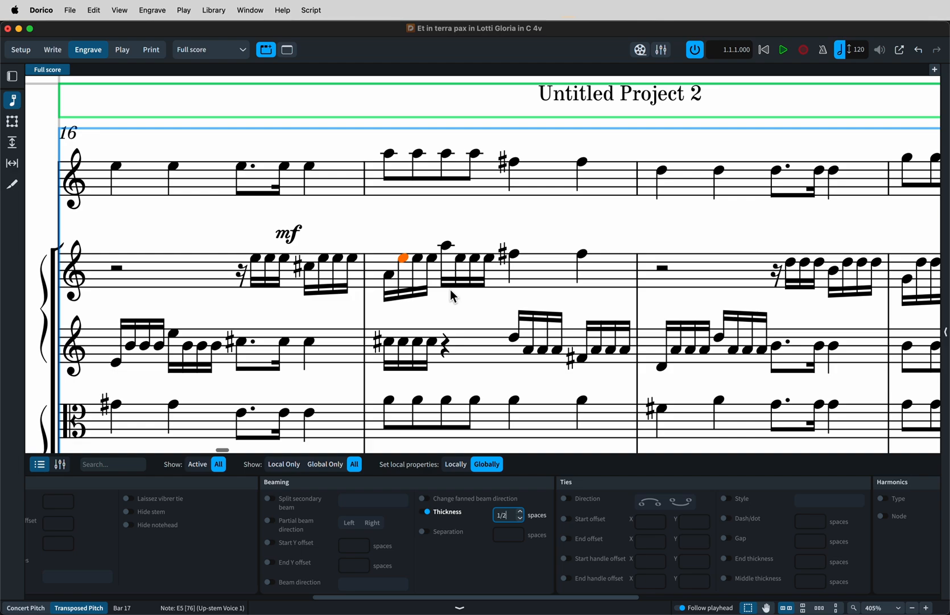
key(super+shift+e)
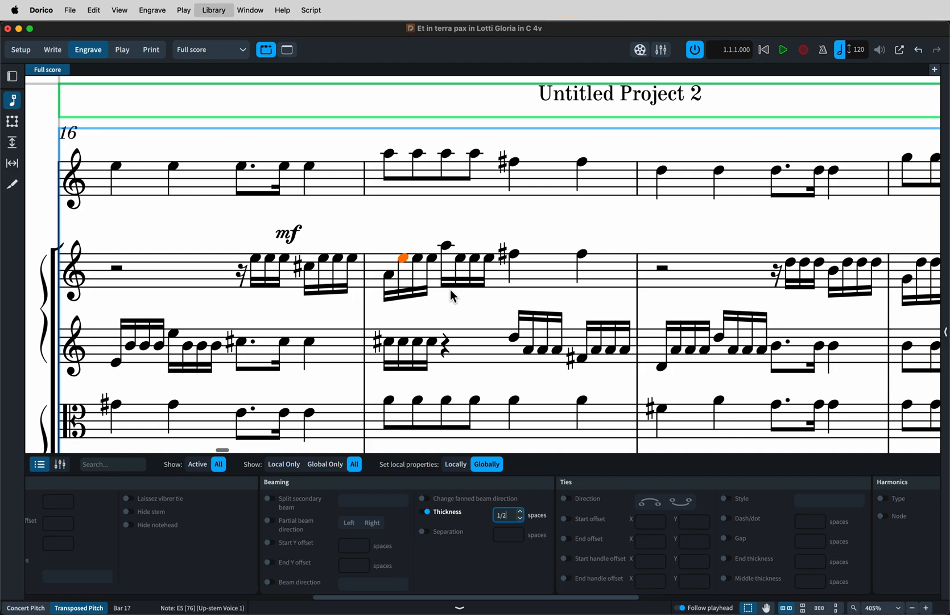
click(682, 473)
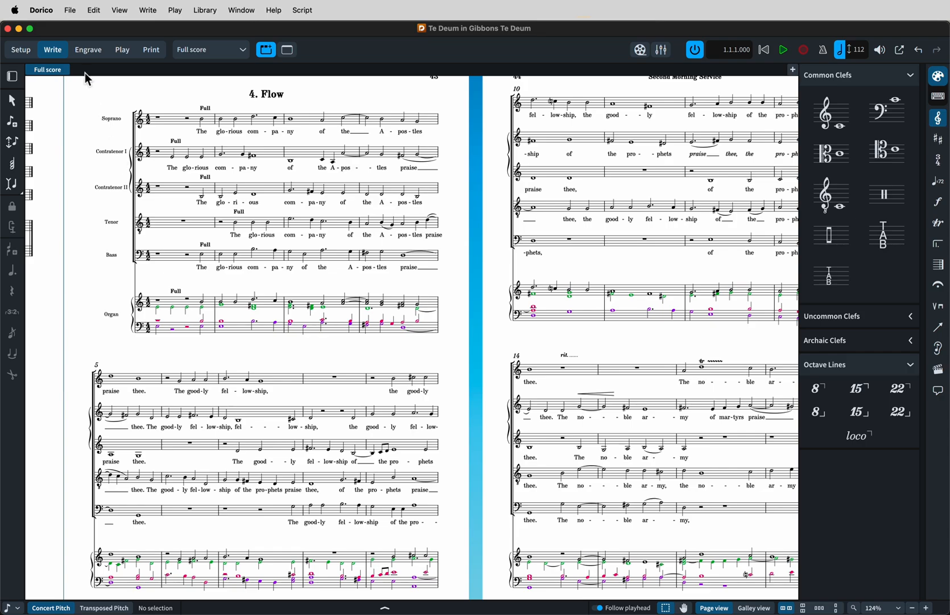
In Engrave mode, use staff spacing to widen the gap above the Bass staff in the first system to about 17.4 mm.
click(90, 50)
click(12, 142)
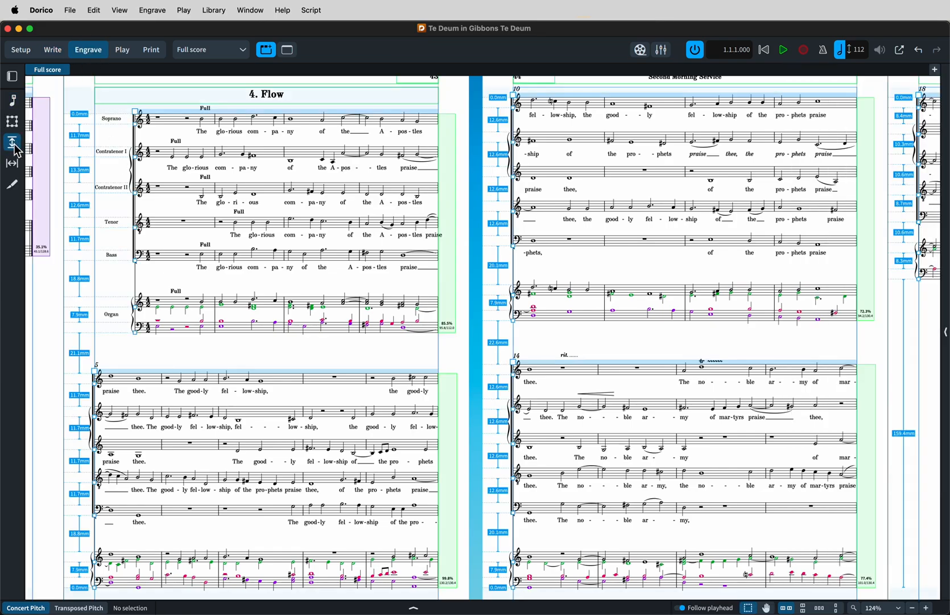
drag(135, 261, 136, 278)
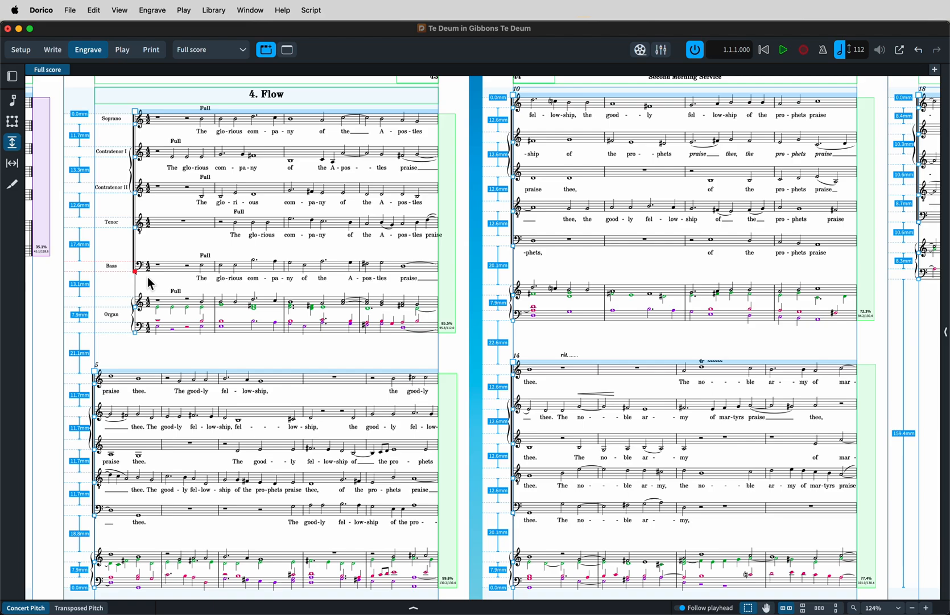
Open Layout Options and review the Vertical Spacing settings, then close the dialog.
key(super+shift+l)
scroll(312, 284, up, 5)
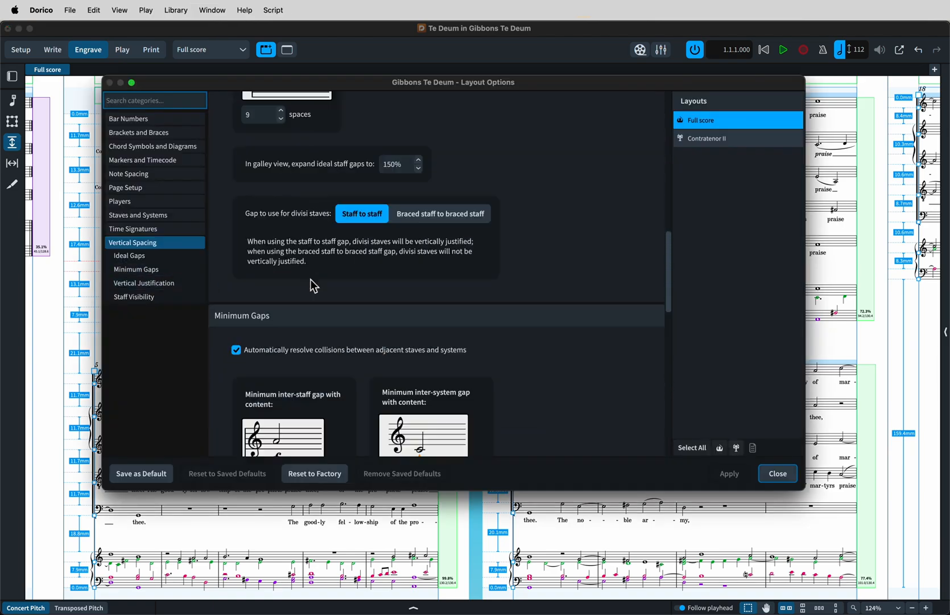
scroll(314, 285, down, 2)
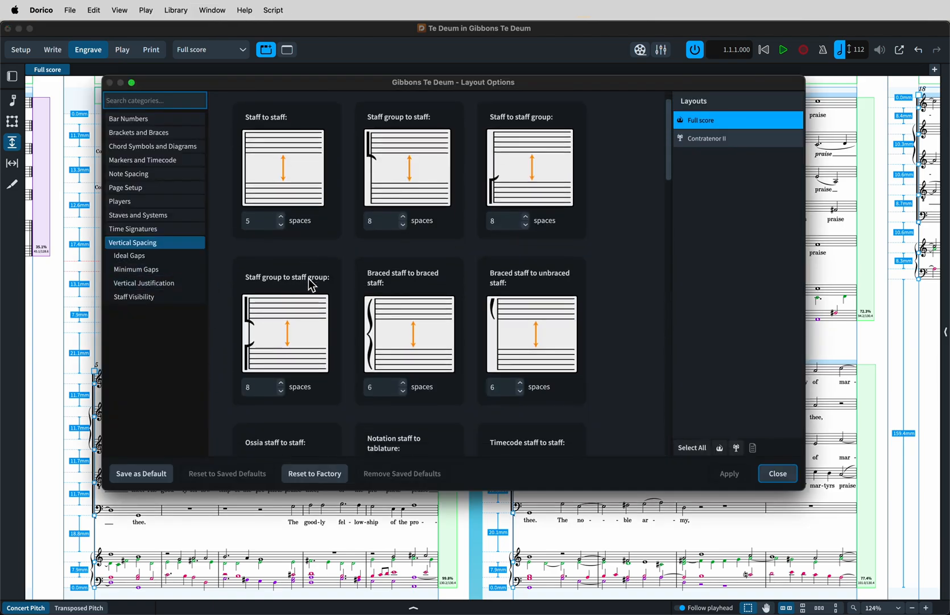
scroll(609, 365, down, 10)
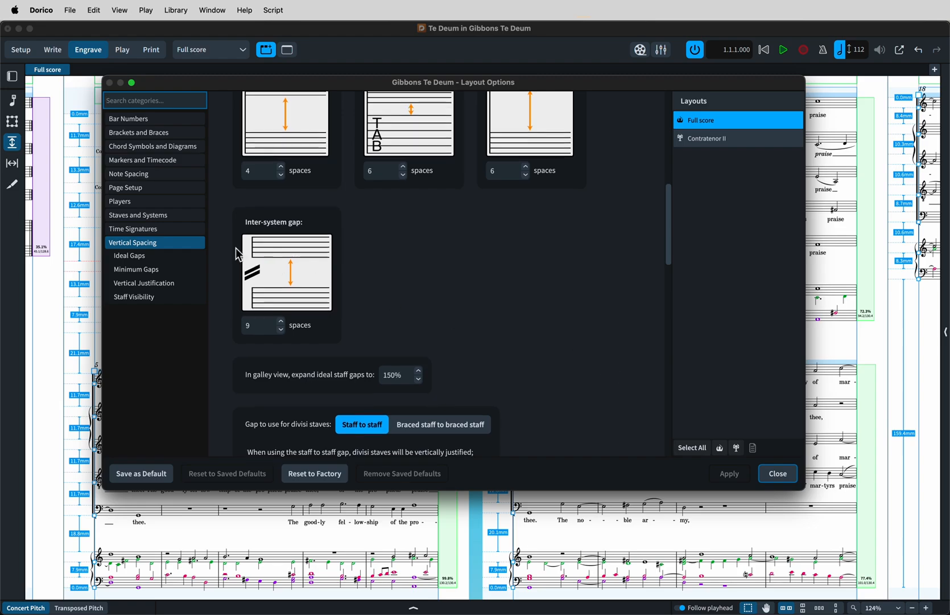
click(183, 283)
scroll(443, 358, down, 5)
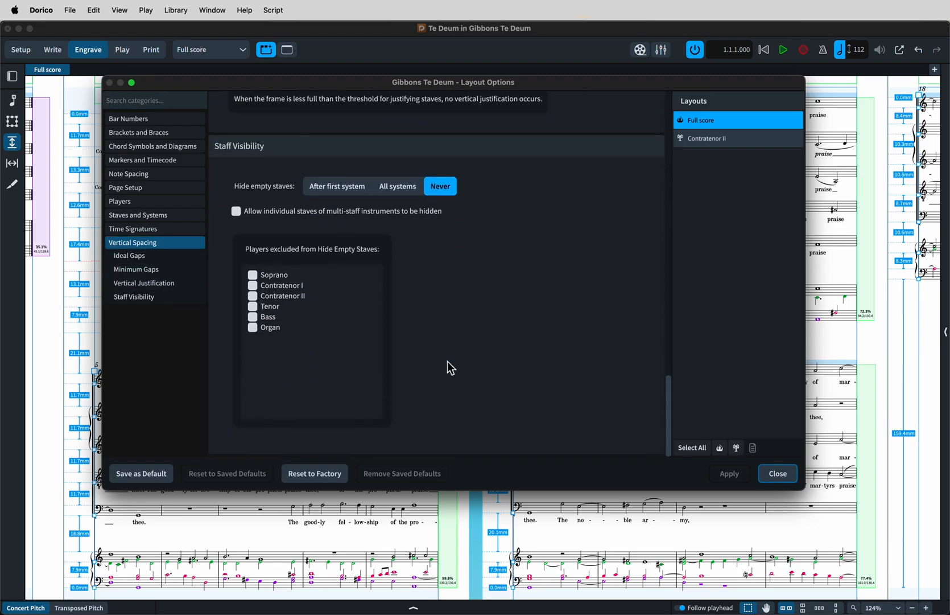
click(777, 473)
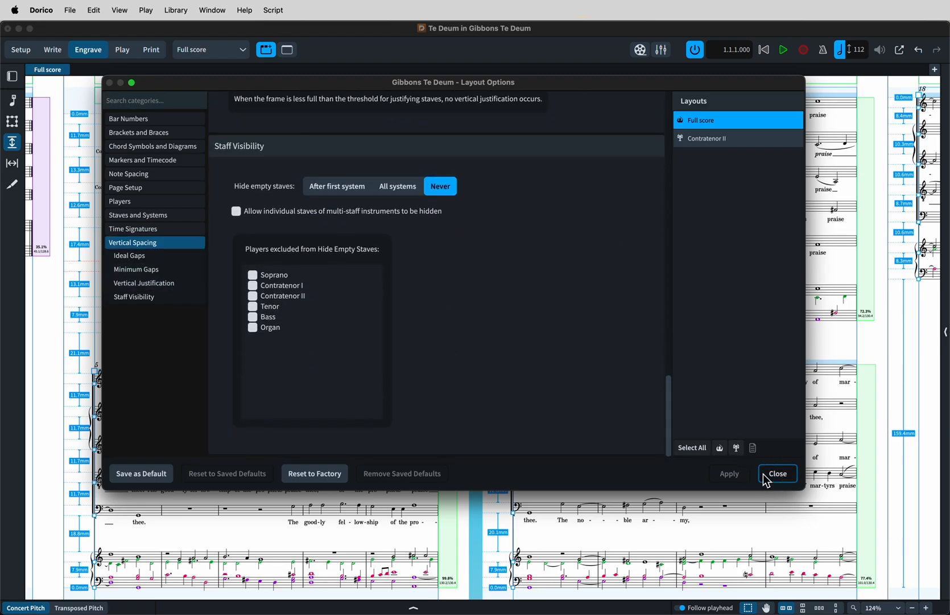
With the Frames tool, open the First and Default page templates for editing to inspect their frames, then close the editor.
scroll(626, 442, up, 2)
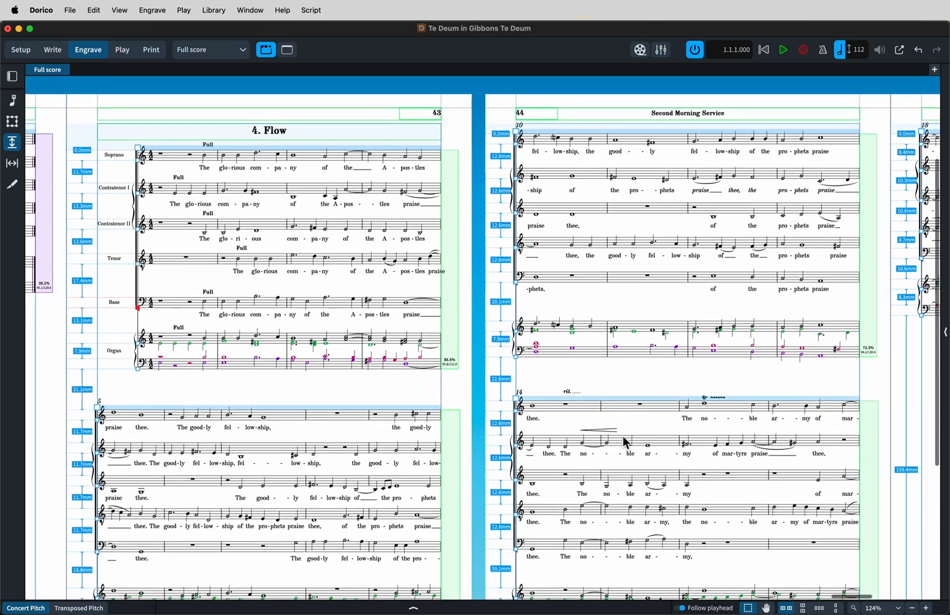
click(214, 11)
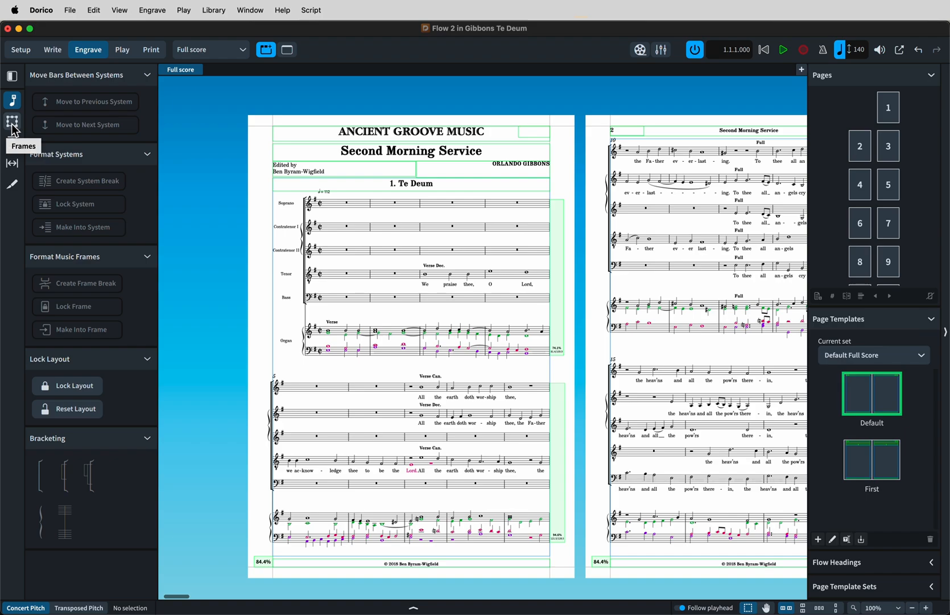
click(12, 122)
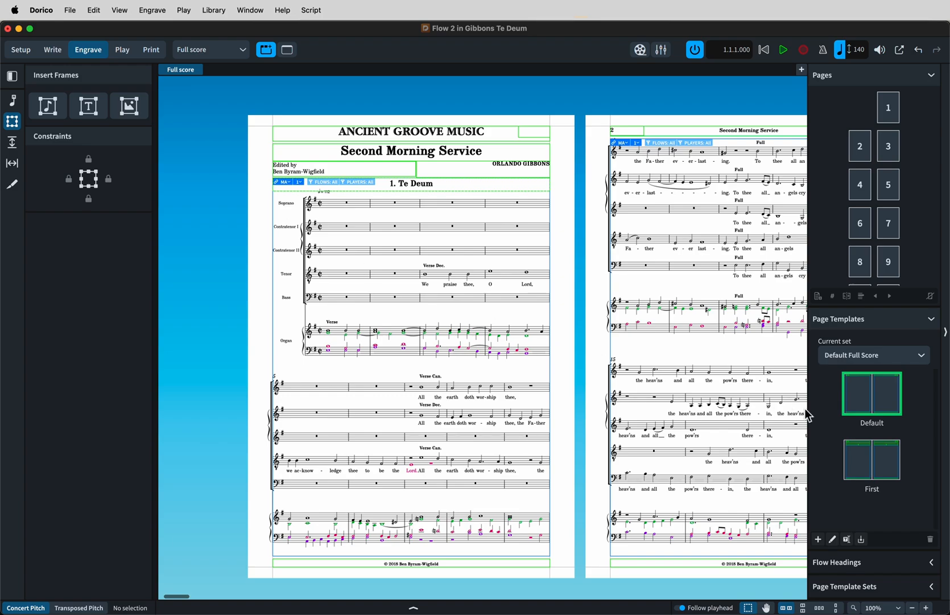
double_click(860, 467)
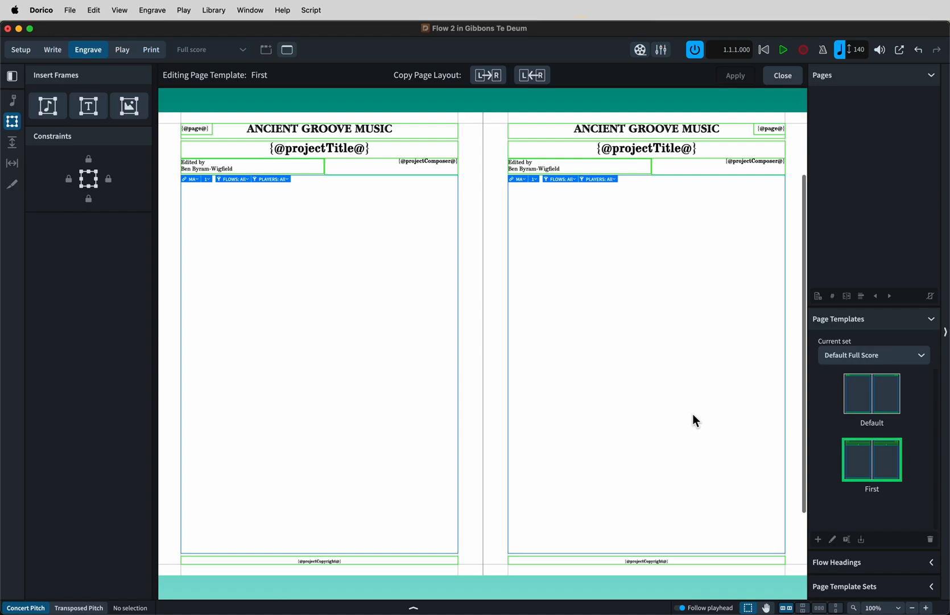
double_click(863, 402)
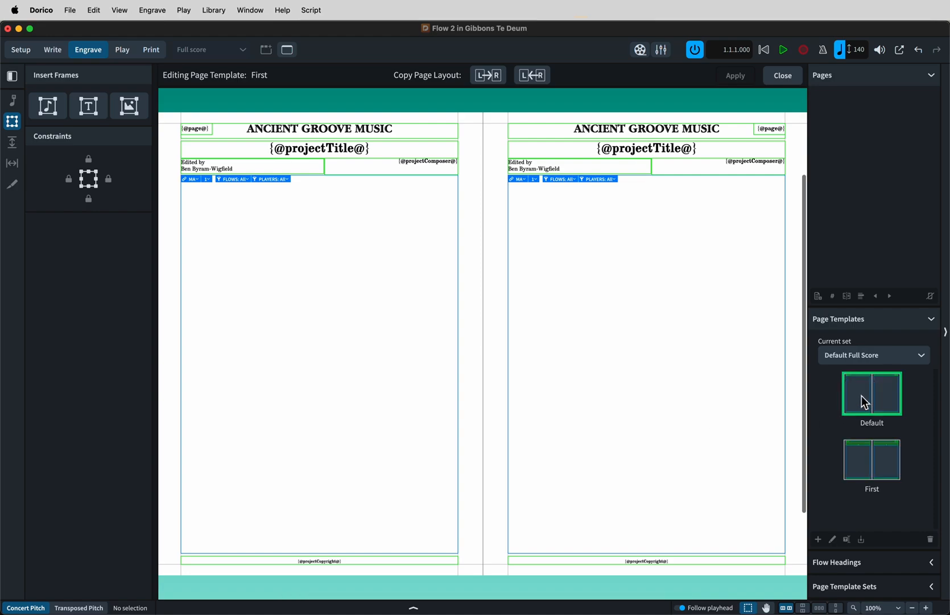
scroll(597, 325, right, 2)
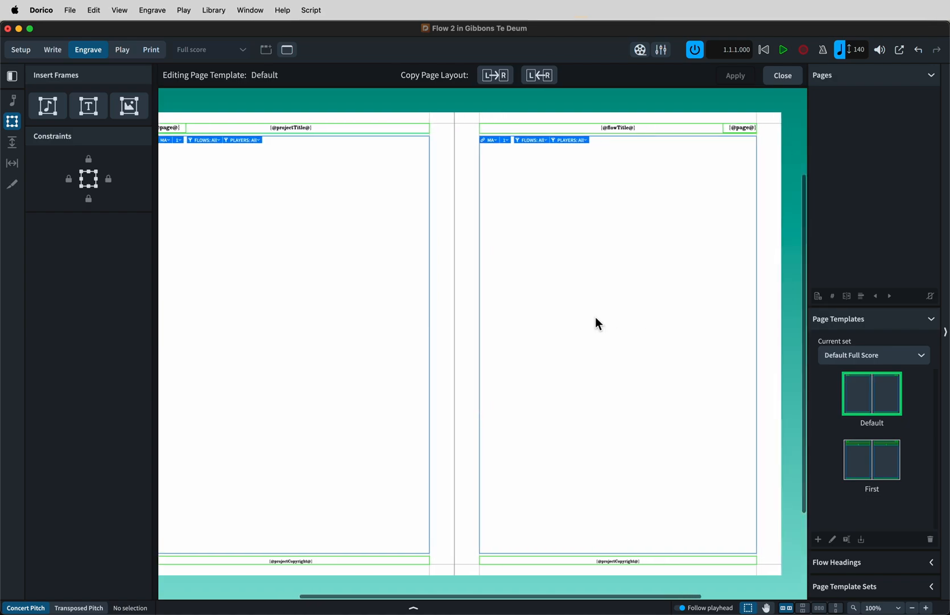
click(777, 78)
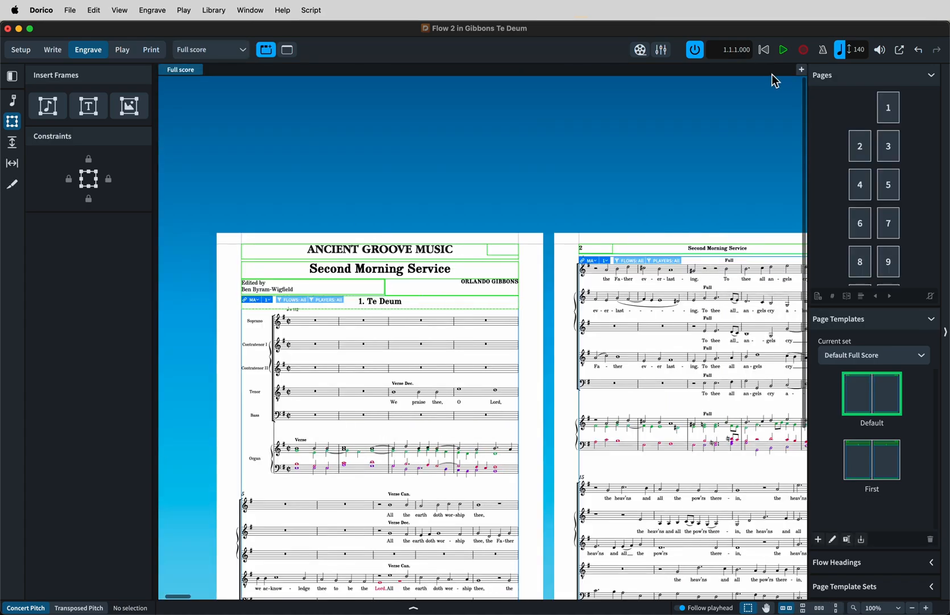
scroll(665, 168, down, 2)
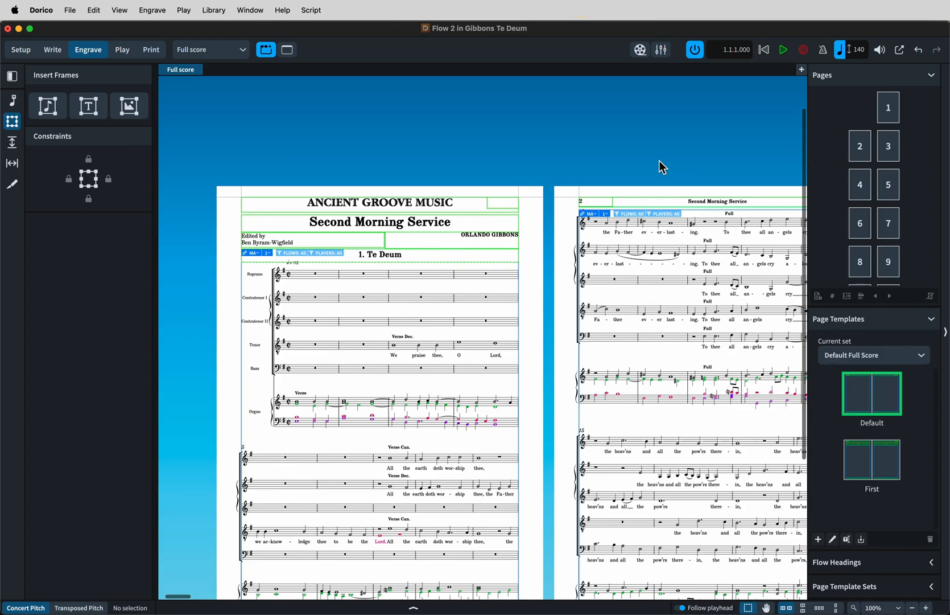
key(super+End)
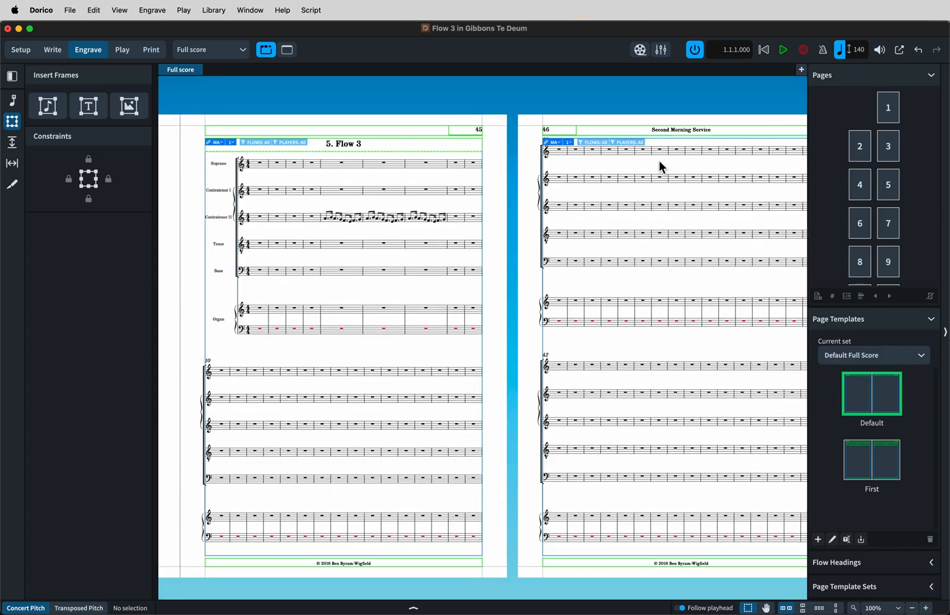
scroll(662, 167, left, 15)
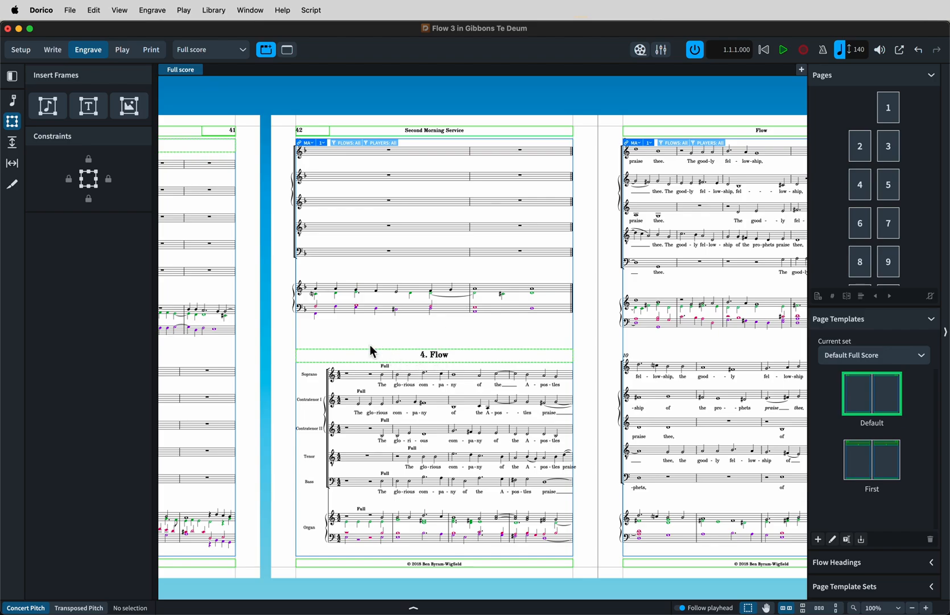
Briefly switch to Finale to view its Score Manager file info, then return to the score.
scroll(369, 350, left, 3)
scroll(369, 345, left, 4)
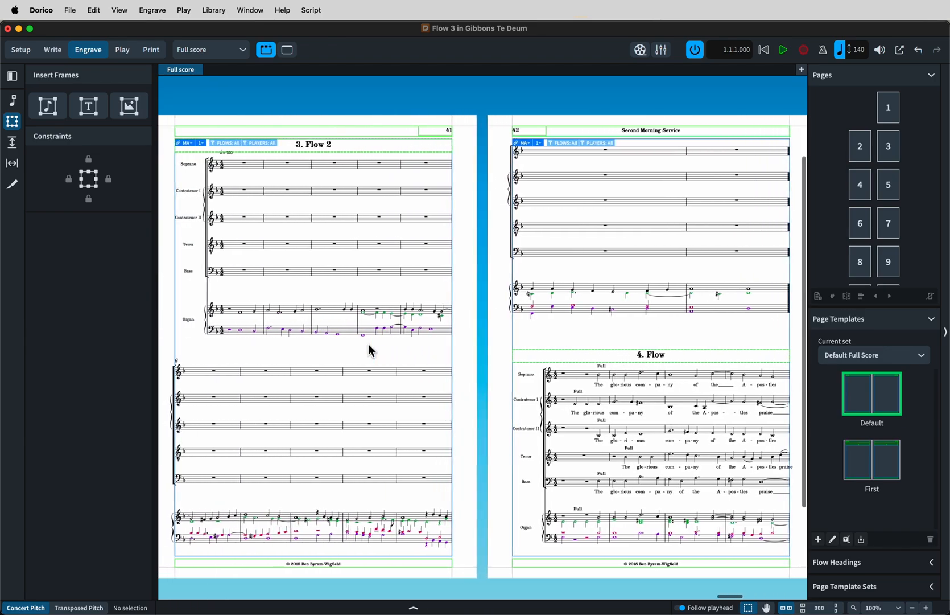
key(super+Tab)
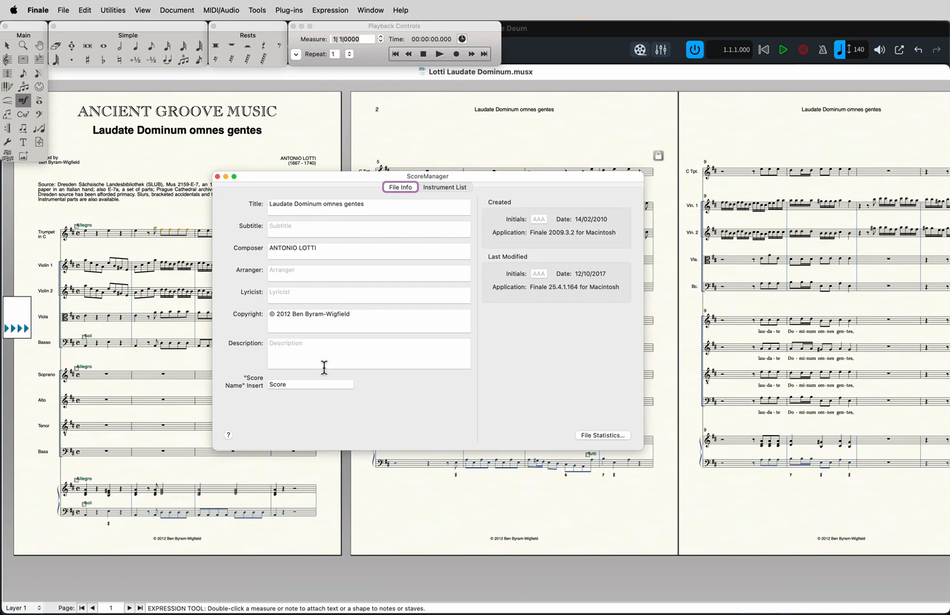
key(super+Tab)
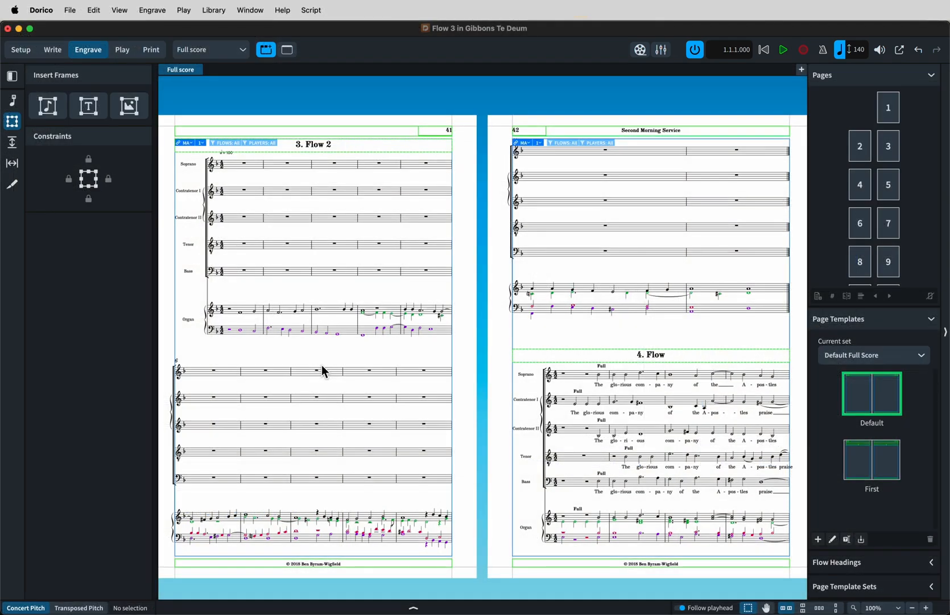
Open Project Info and review the project and flow titles, composer and copyright fields, then close it.
key(super+i)
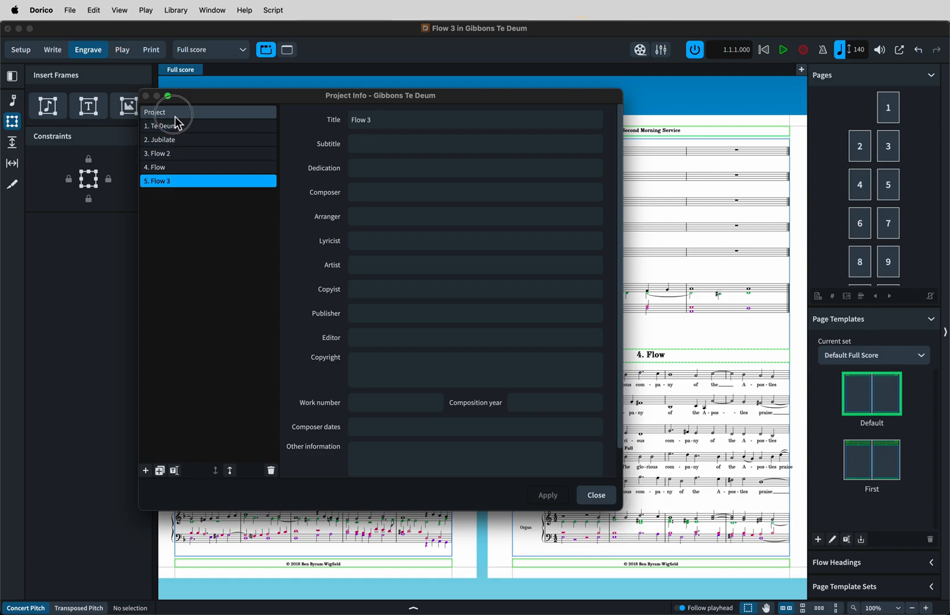
click(176, 116)
scroll(389, 280, down, 2)
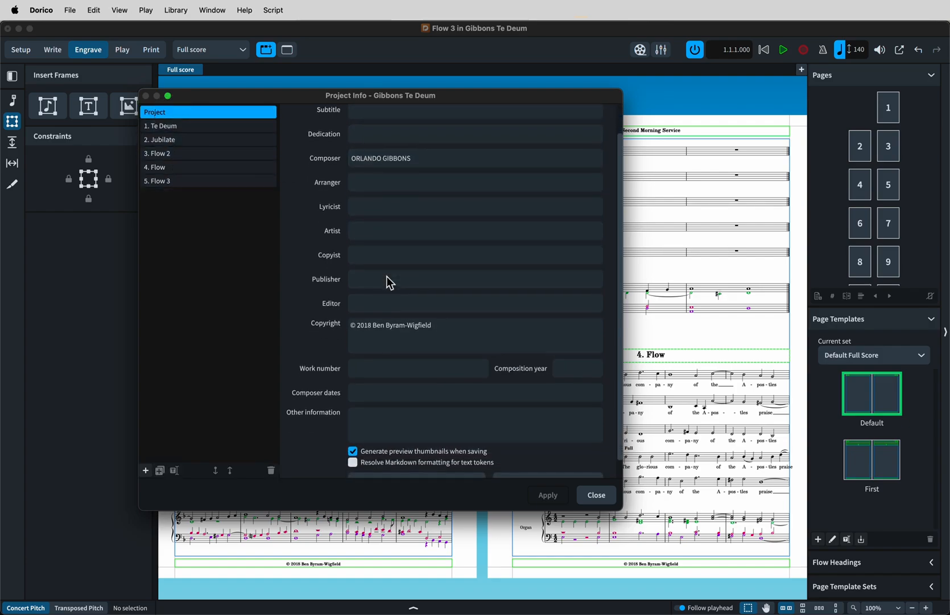
scroll(384, 280, up, 3)
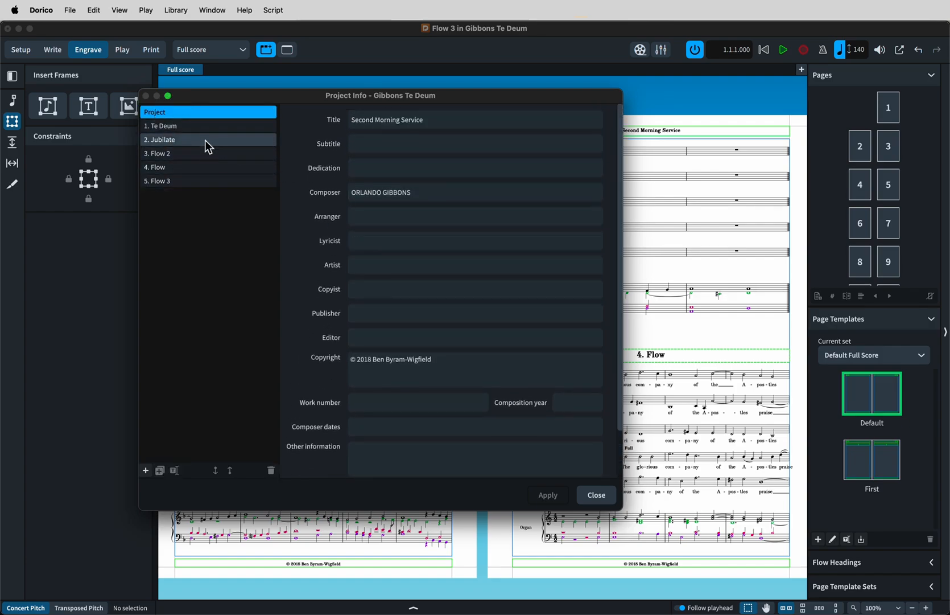
click(207, 125)
click(590, 504)
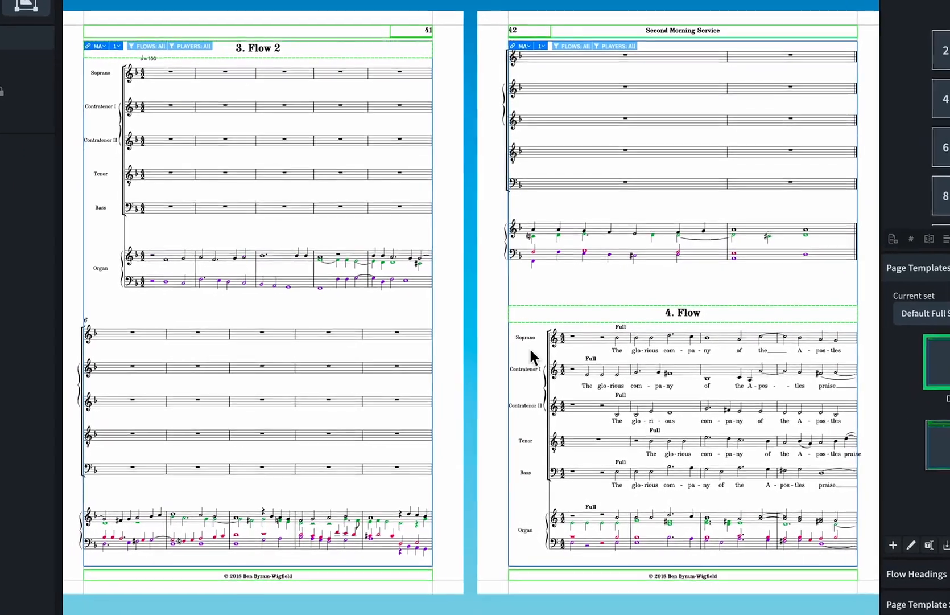
Edit the flow heading text and browse the available text tokens in its context menu without inserting one.
double_click(518, 314)
right_click(515, 314)
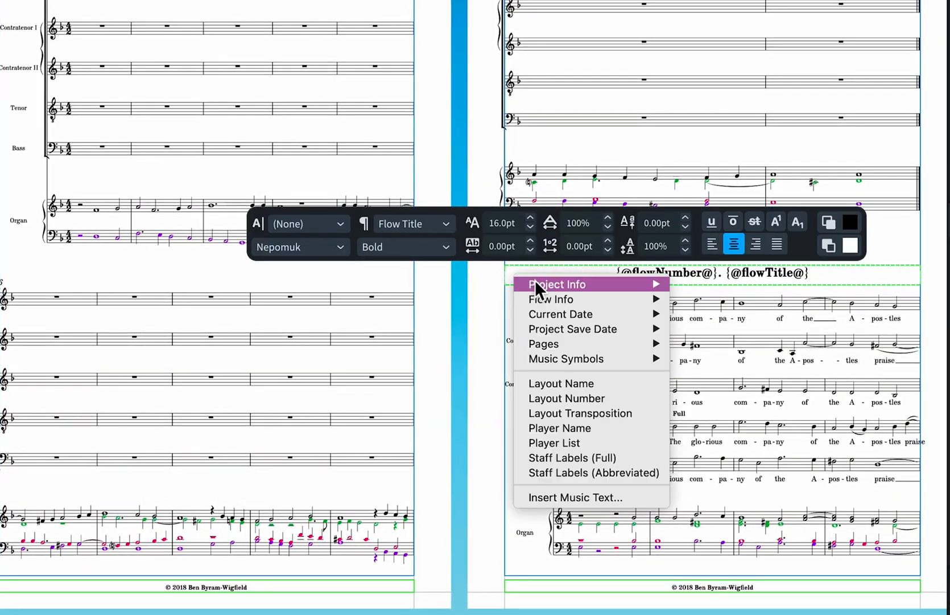
mouse_move(538, 303)
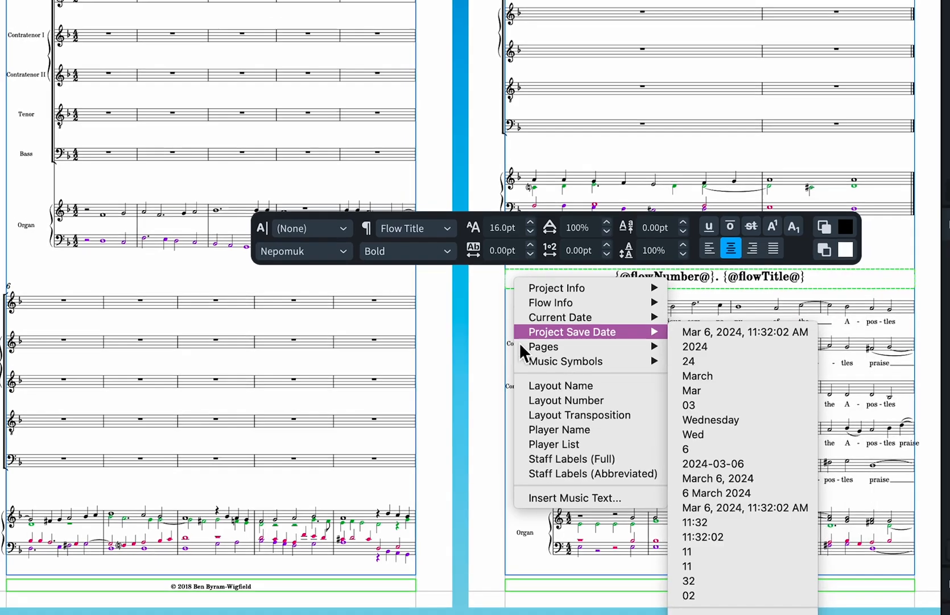
click(486, 360)
click(486, 360)
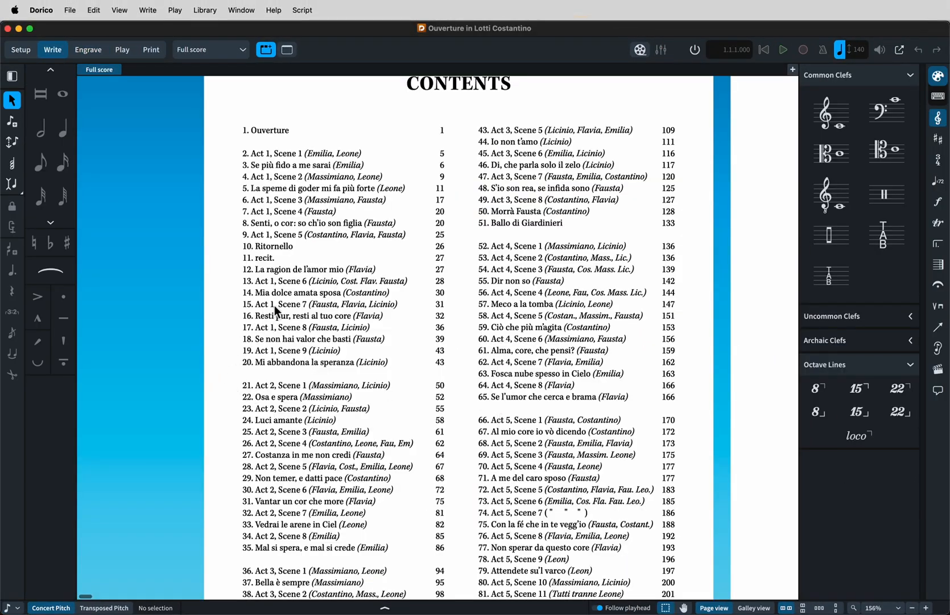
In another project, open the contents page text to inspect its flow title tokens.
double_click(267, 277)
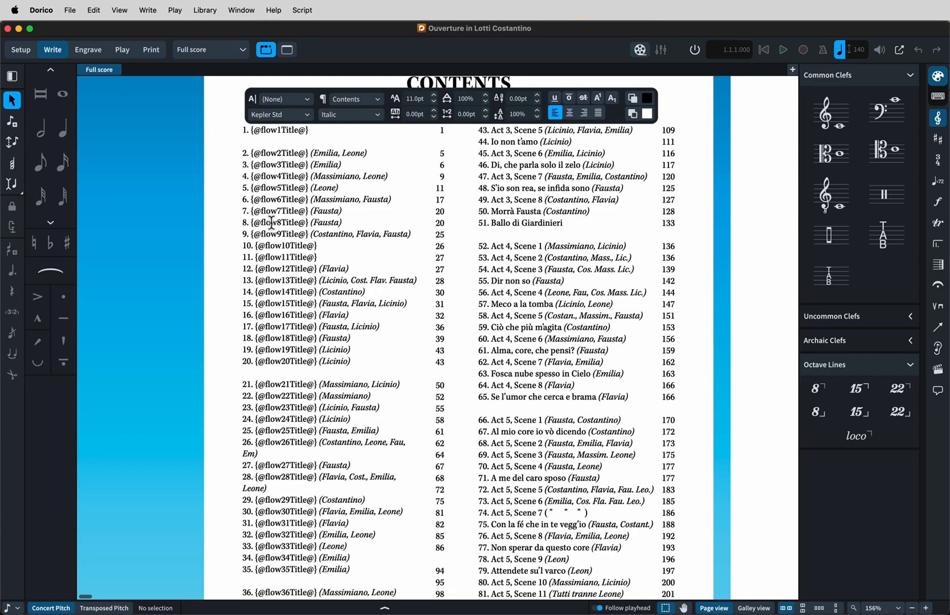
click(223, 296)
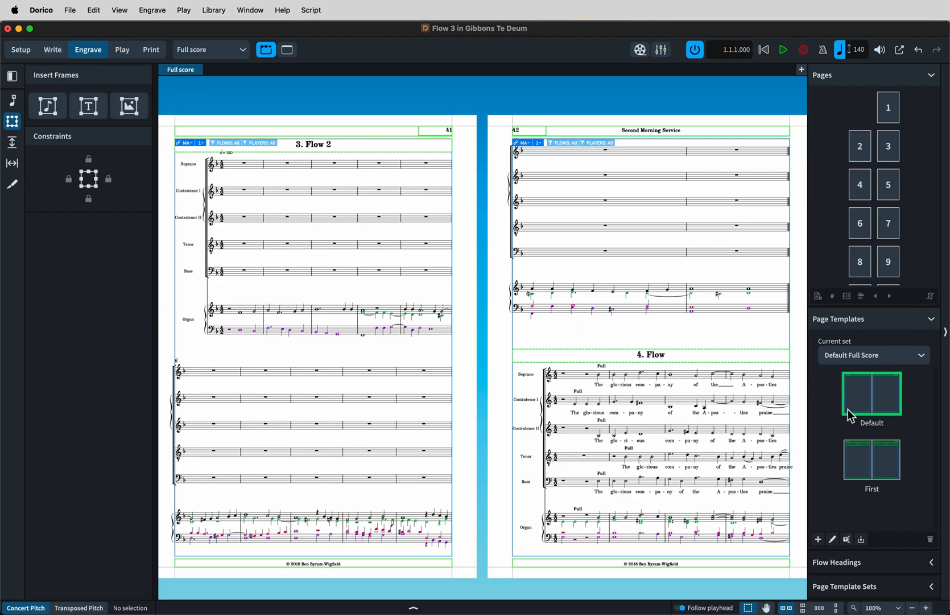
Reopen the First and then the Default page template to compare their frames, and close the editor.
double_click(862, 474)
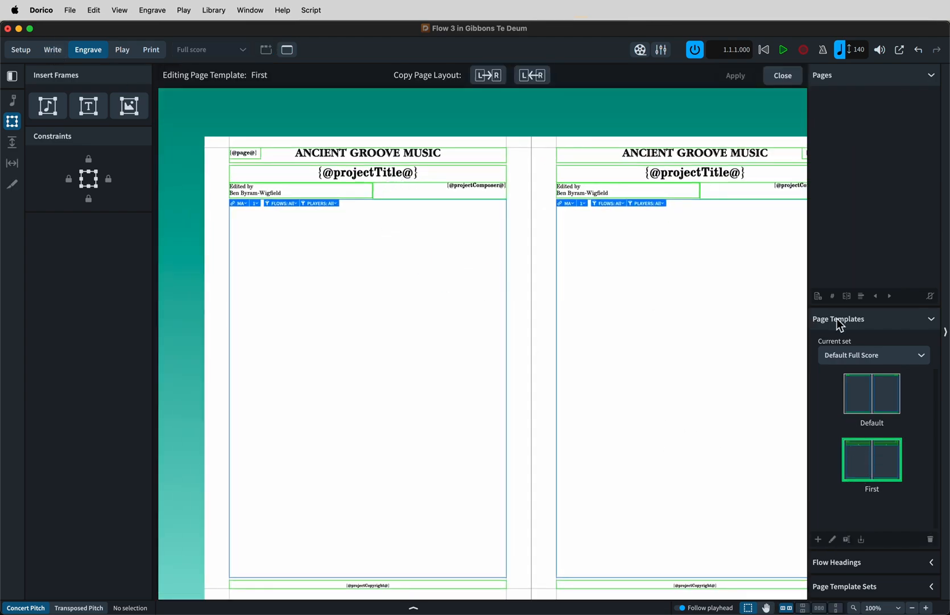
click(853, 406)
double_click(854, 406)
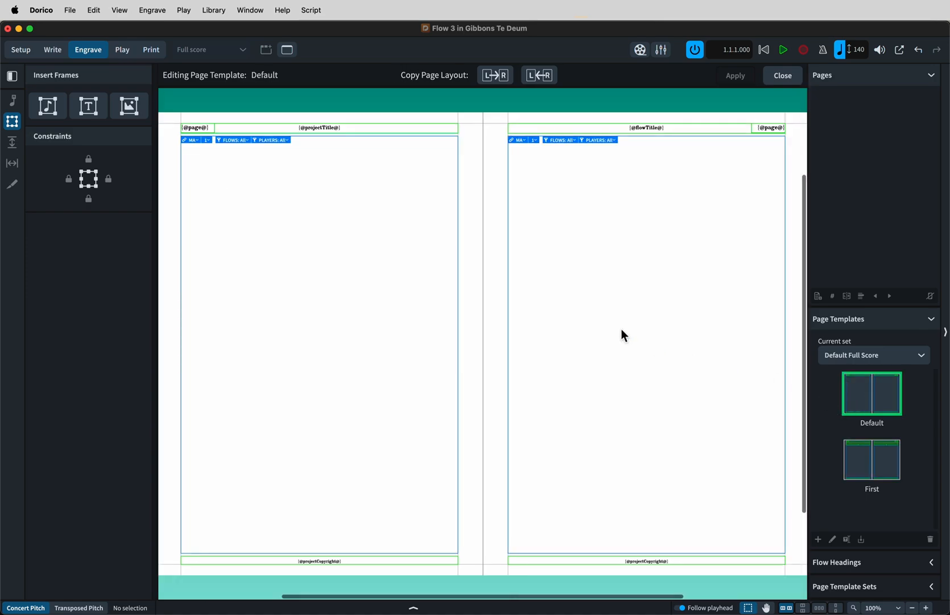
click(784, 77)
Nudge the title frame on page 1 slightly upward, creating a page override on that page.
click(300, 261)
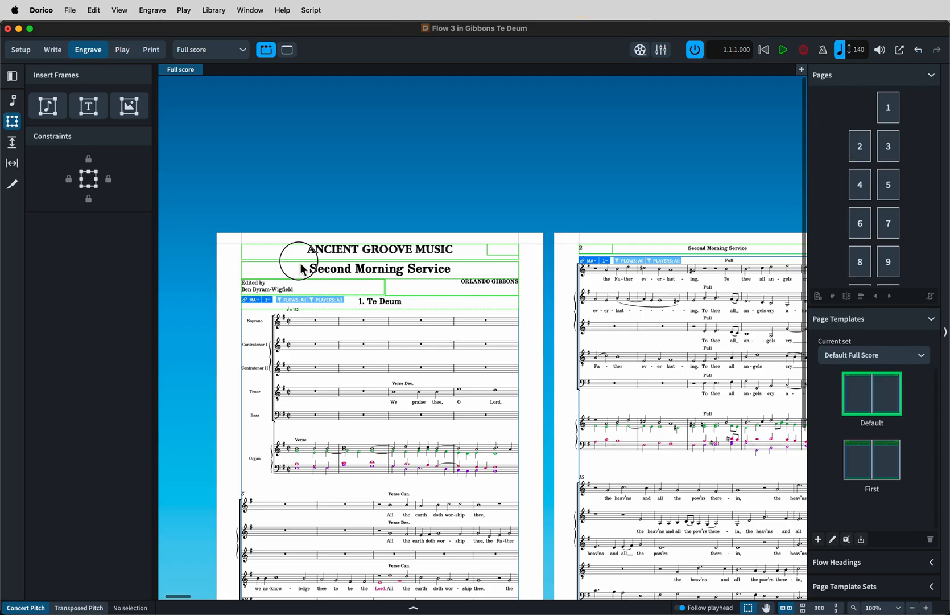
drag(380, 260, 381, 258)
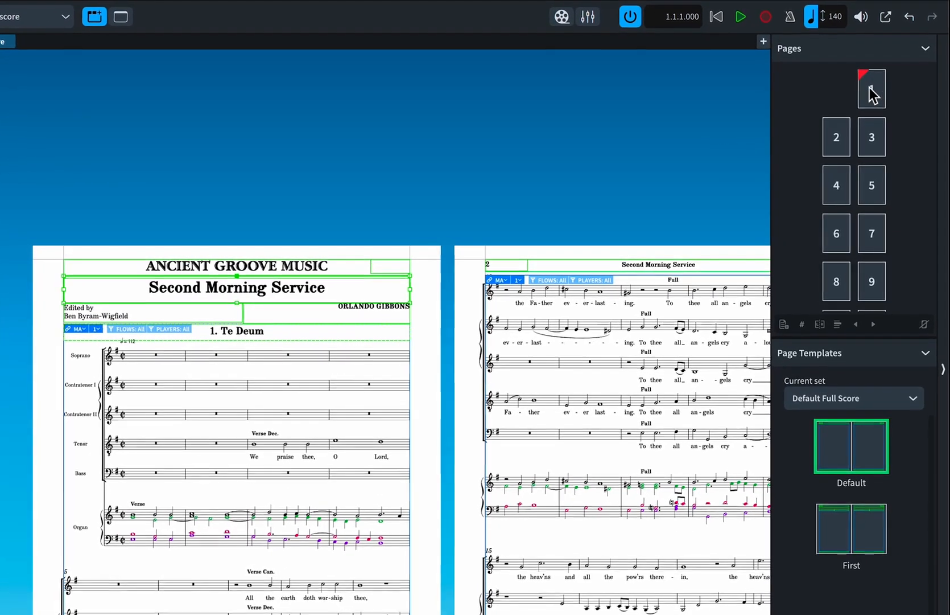
click(872, 93)
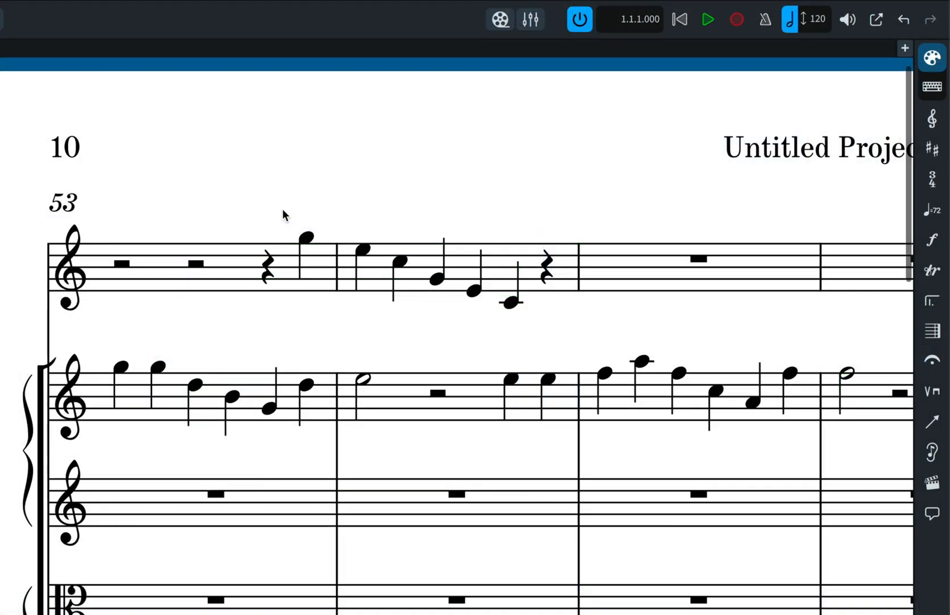
drag(280, 207, 530, 333)
click(936, 246)
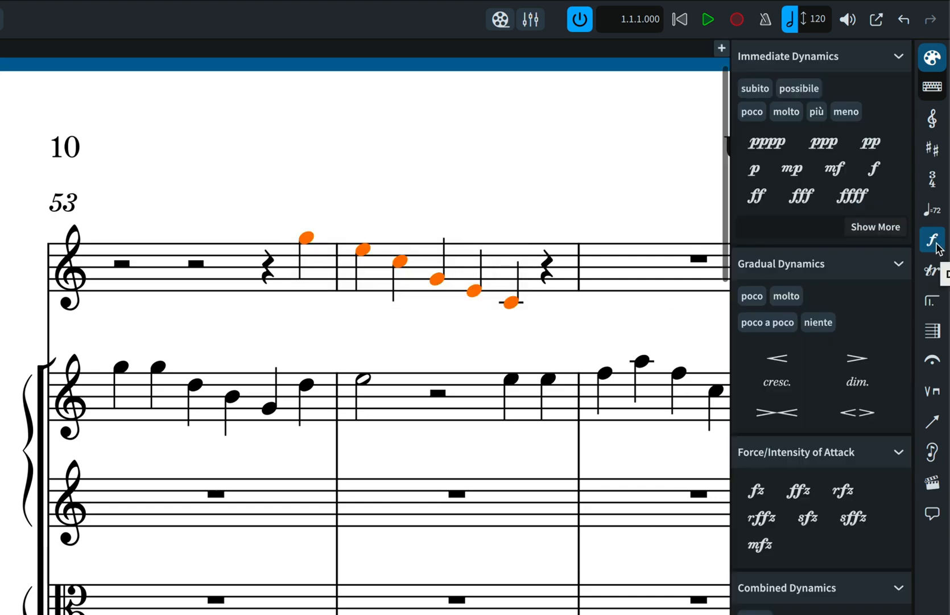
Add a diminuendo hairpin and a pp dynamic to the selected notes.
click(854, 359)
click(872, 143)
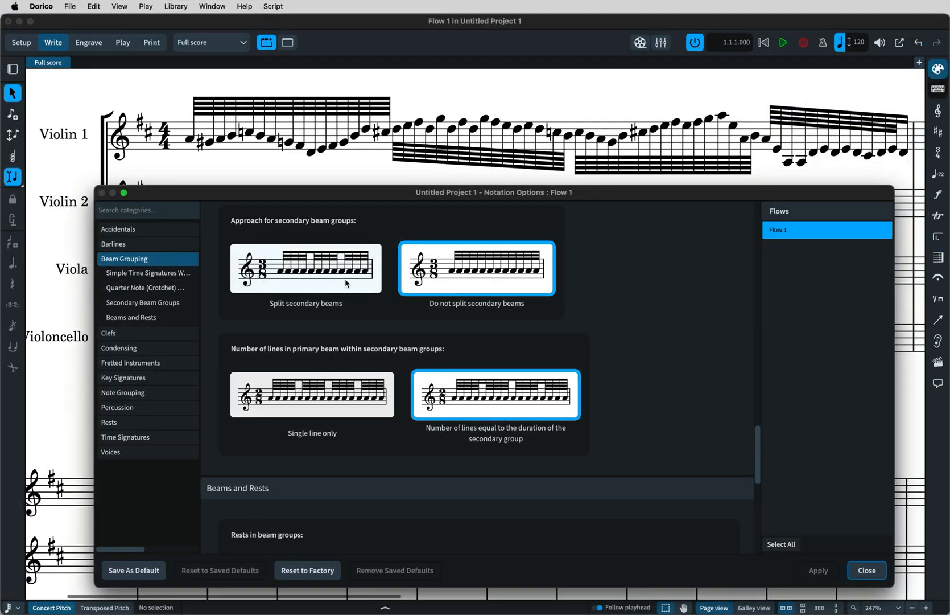
In Notation Options, set secondary beam groups to split and use a single line in the primary beam.
click(346, 283)
key(Return)
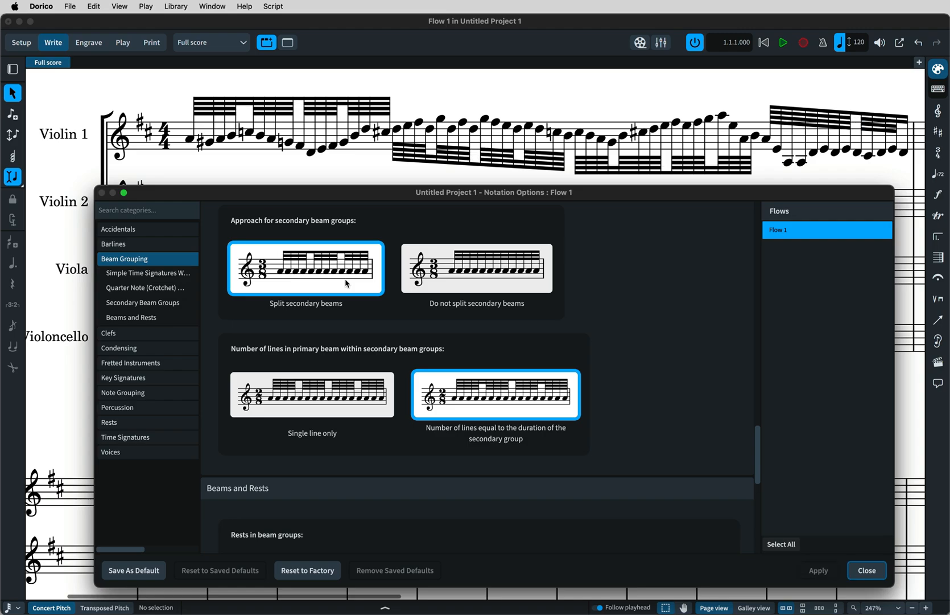
click(339, 414)
key(Return)
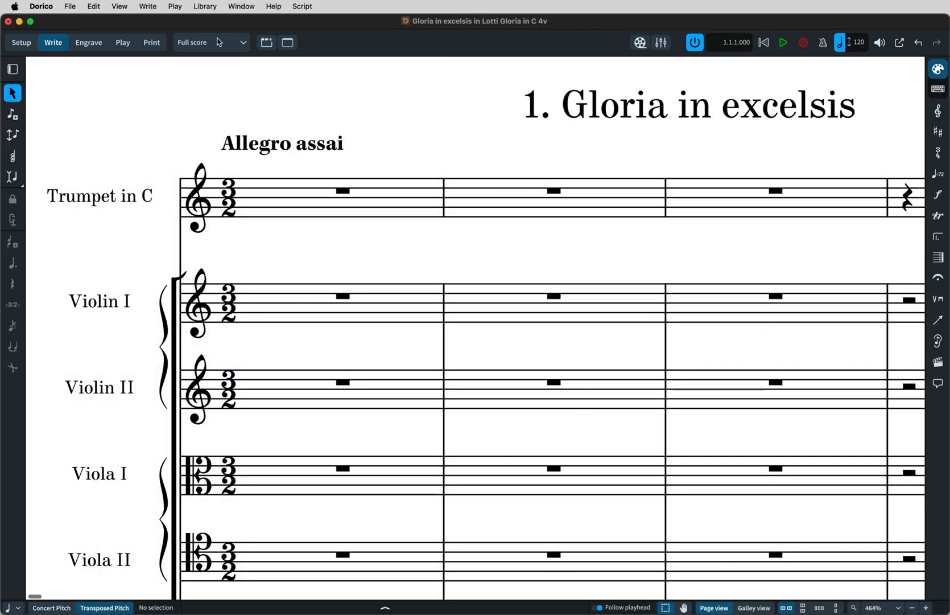
Open the library's Music Fonts dialog and confirm it.
click(205, 6)
click(245, 28)
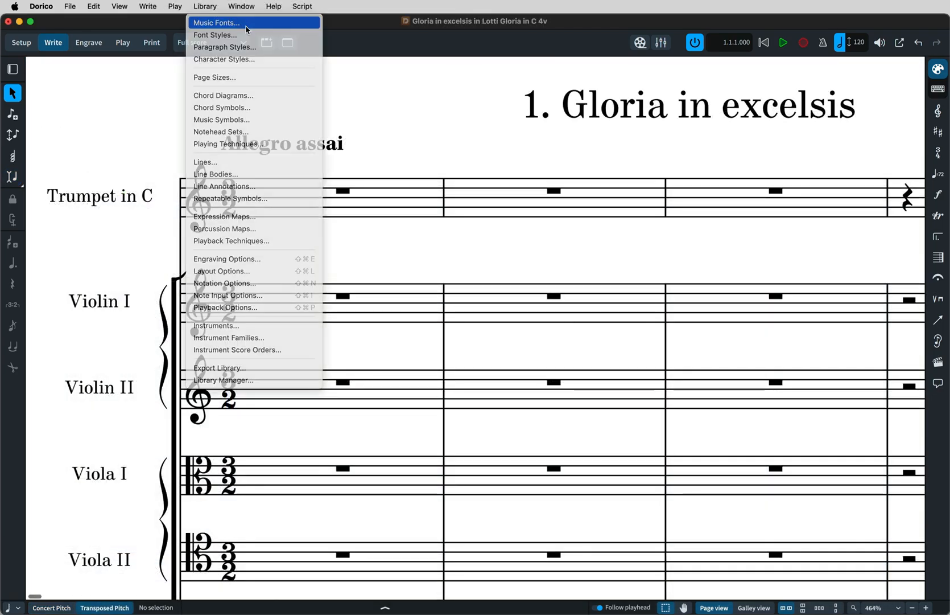
click(421, 303)
key(Return)
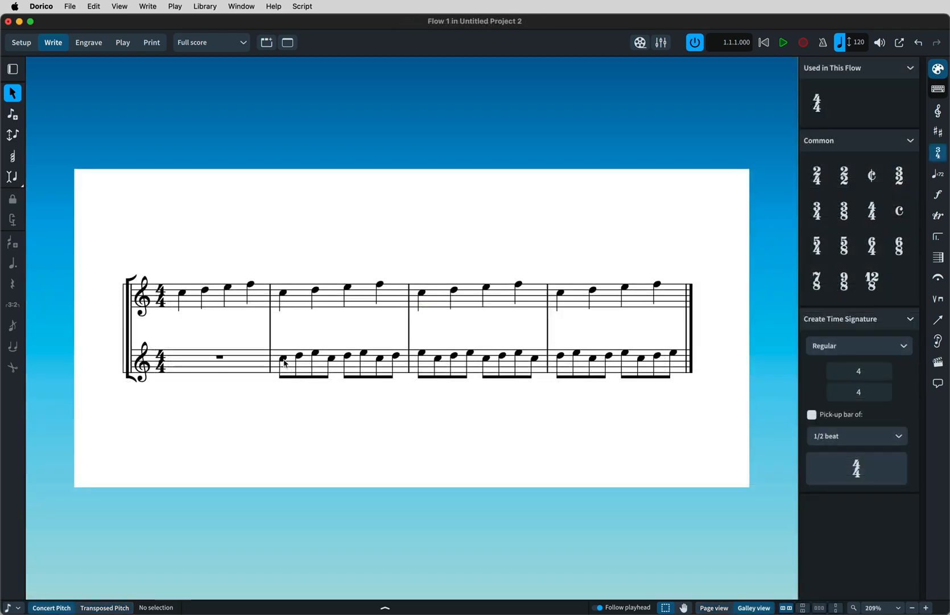
Insert a 6/8 time signature at bar 2 on the lower staff only.
click(284, 360)
key(alt)
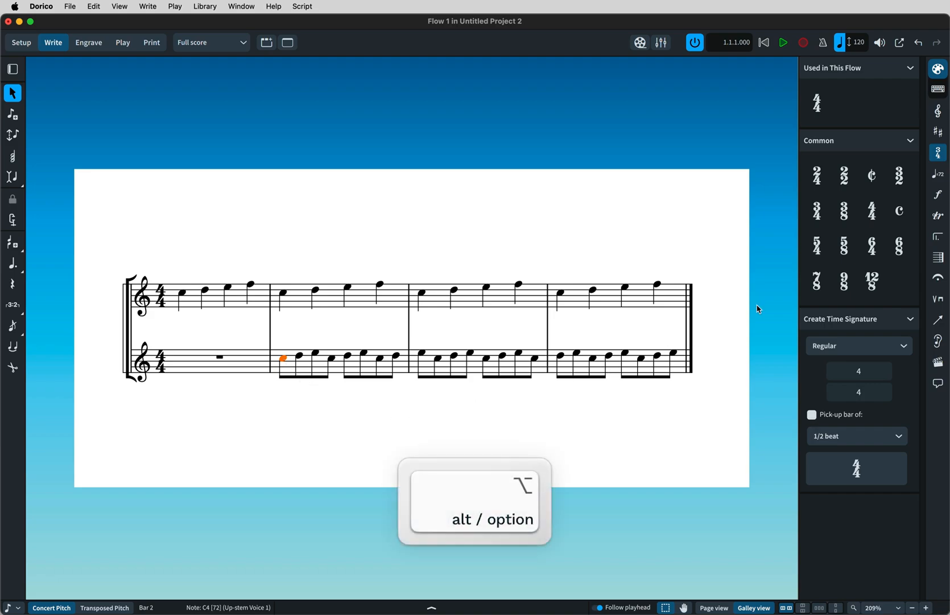
alt+click(902, 255)
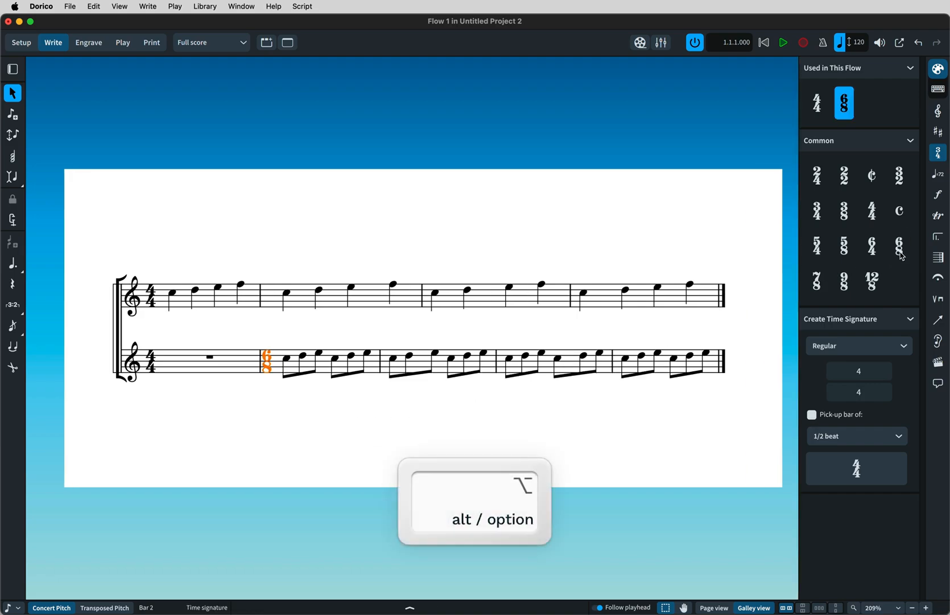
click(765, 386)
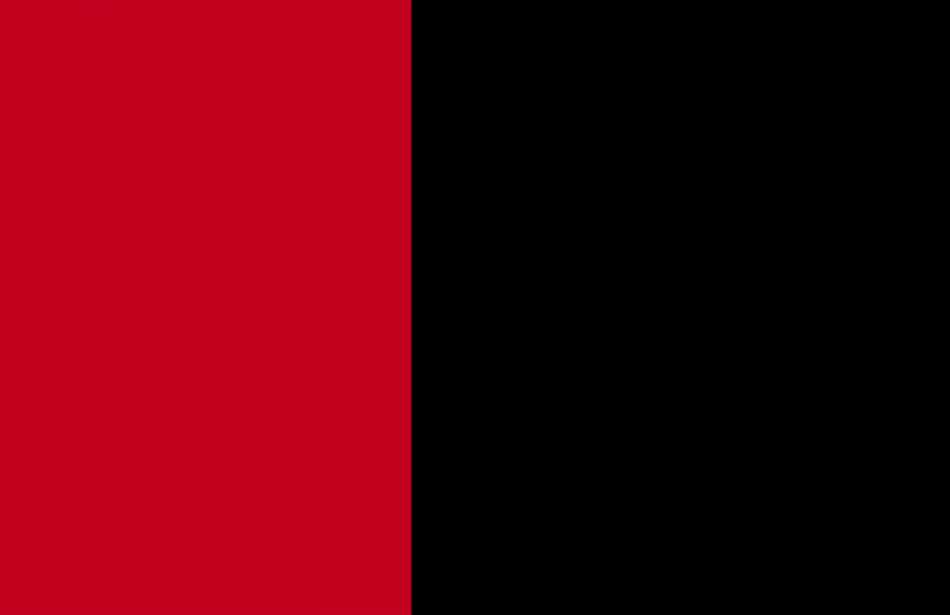